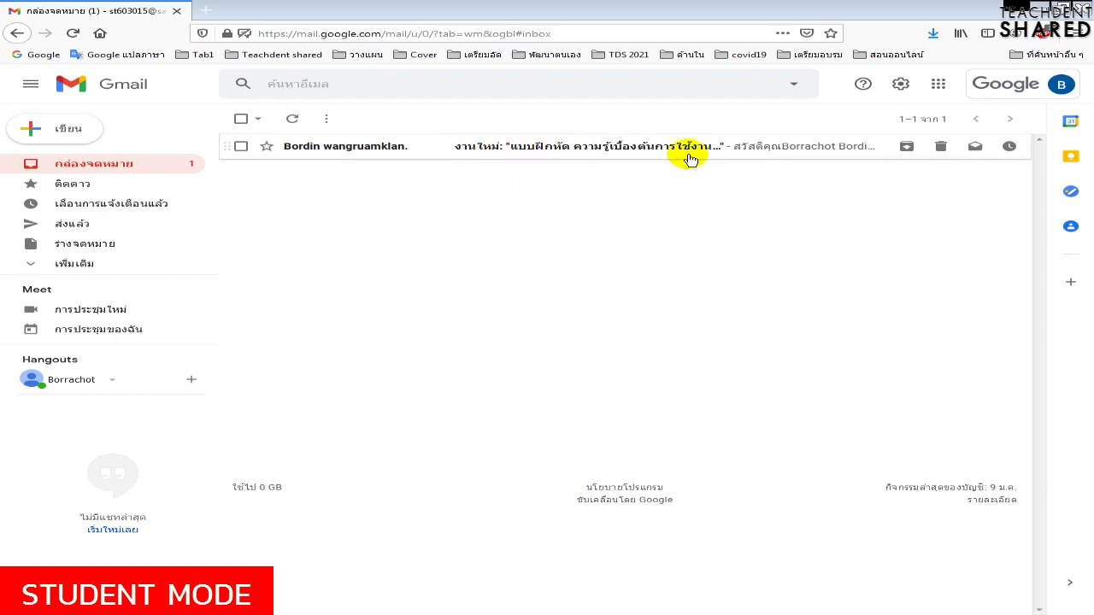
- Read the new-assignment notification email and open the assignment แบบฝึกหัด ความรู้เบื้องต้นการใช้งาน CANVA from it
{"action": "left_click", "coordinate": [658, 155]}
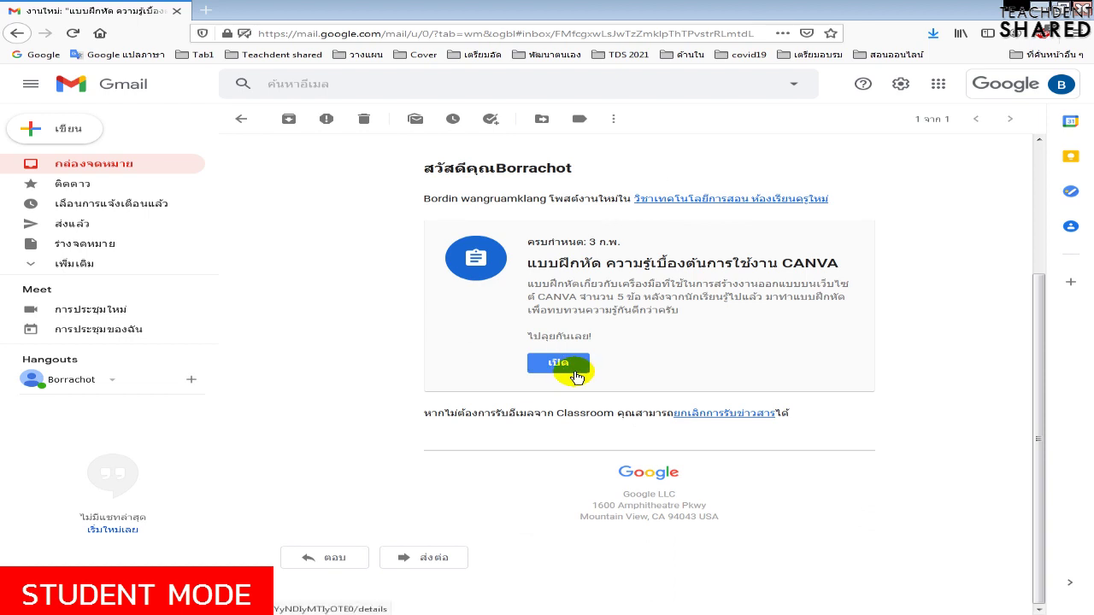
{"action": "left_click", "coordinate": [557, 366]}
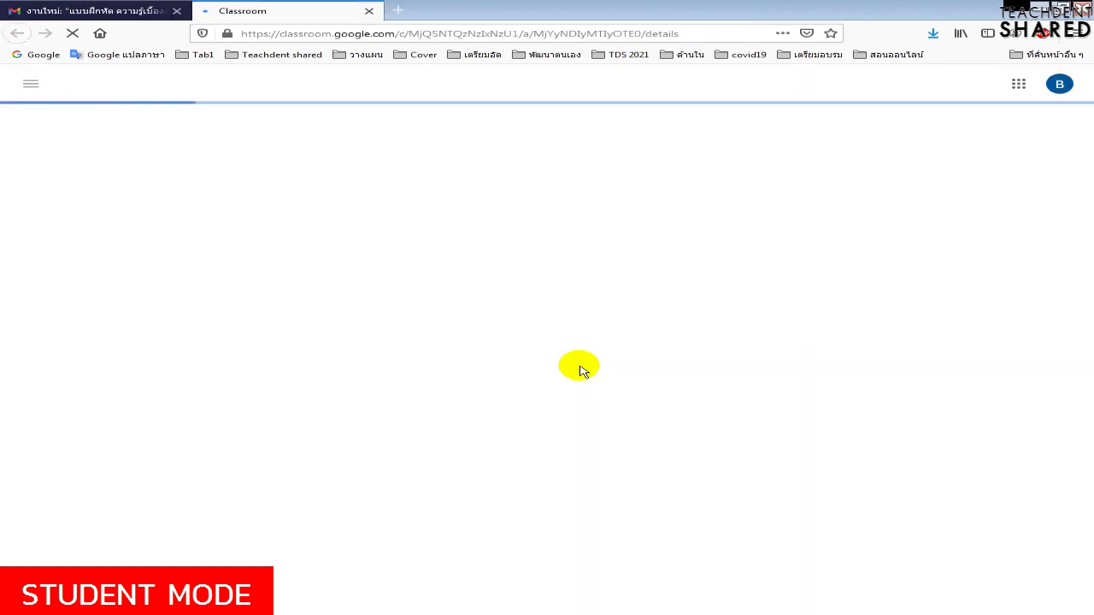
- Return to the Gmail inbox and launch Google Classroom from the Google apps
{"action": "left_click", "coordinate": [103, 12]}
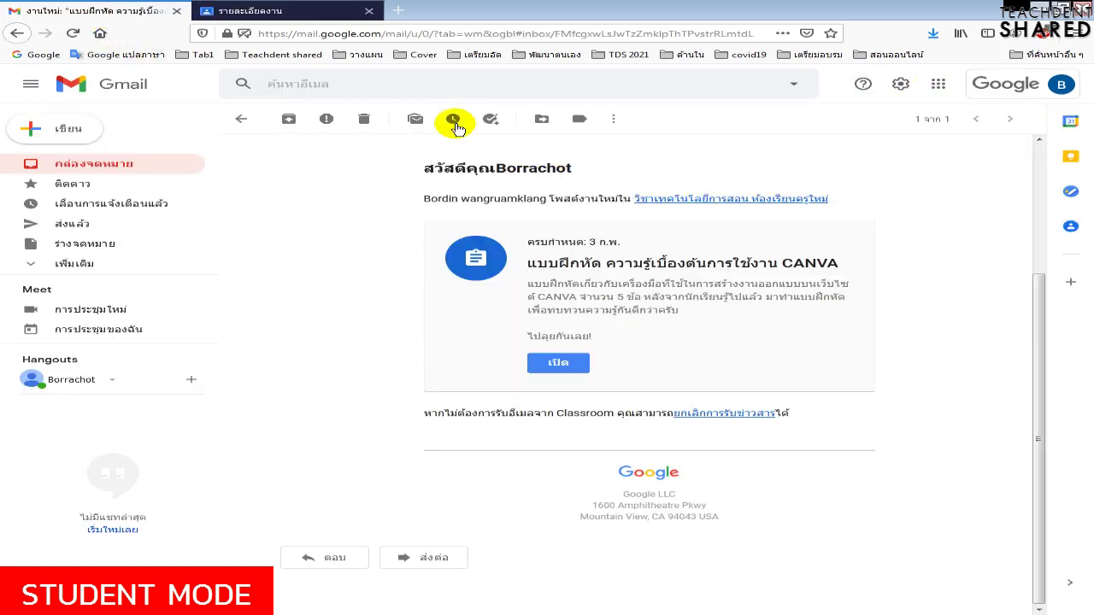
{"action": "left_click", "coordinate": [240, 119]}
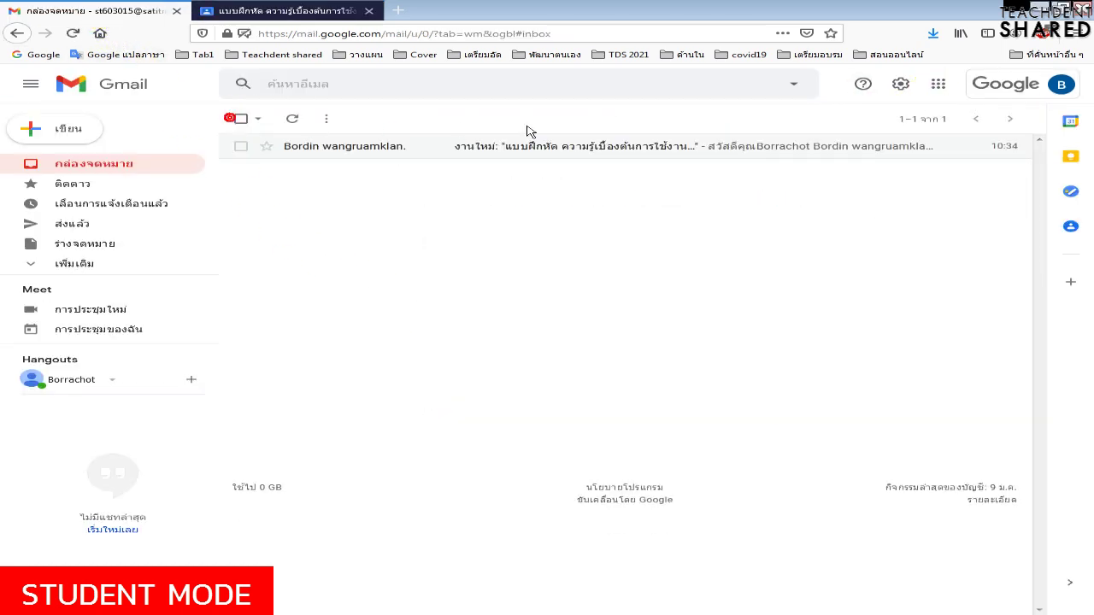
{"action": "left_click", "coordinate": [937, 83]}
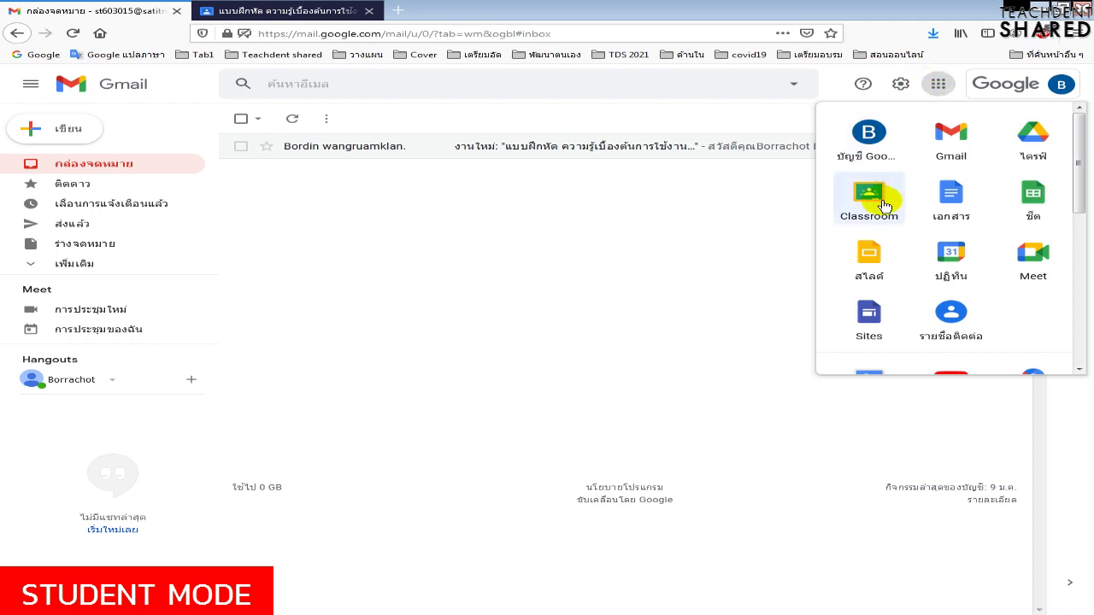
{"action": "left_click", "coordinate": [885, 206]}
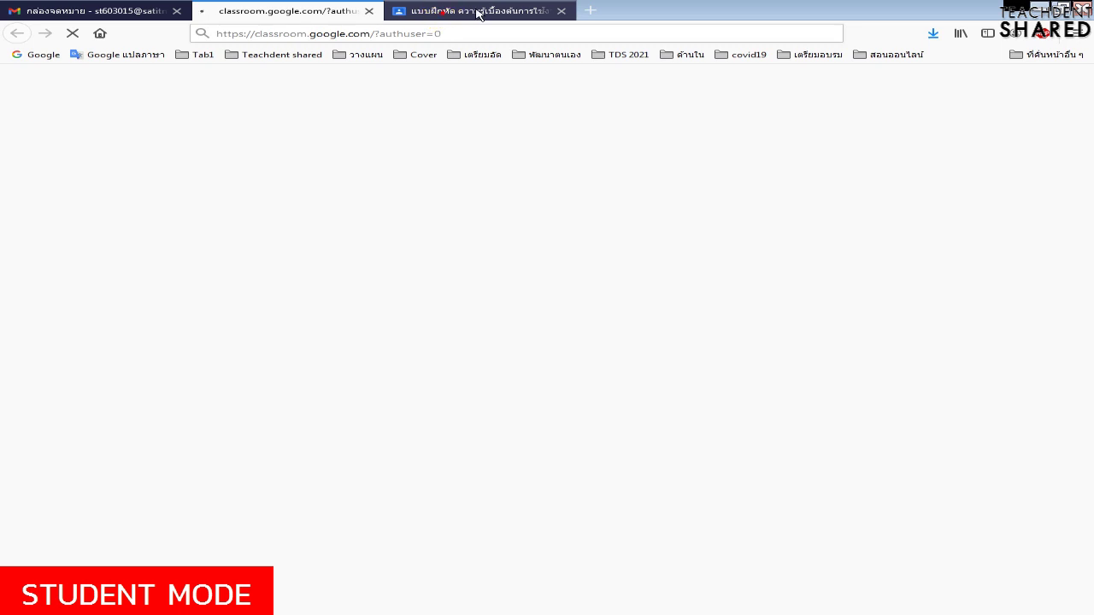
- Dismiss the turn-in tip on the assignment page and move the Classroom home page's tab after the assignment's tab
{"action": "left_click", "coordinate": [477, 12]}
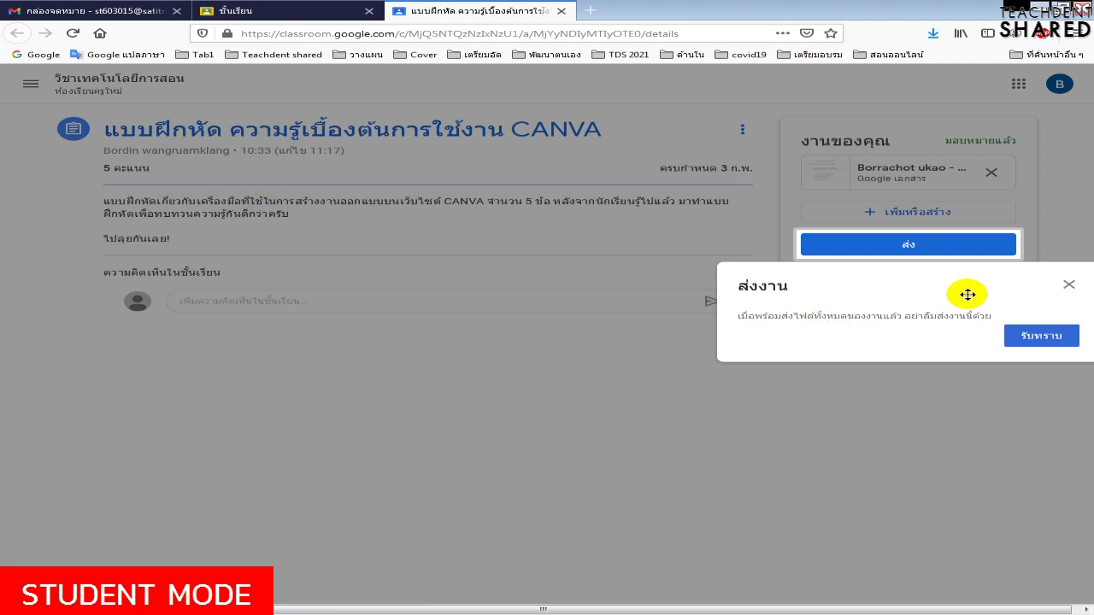
{"action": "left_click", "coordinate": [1068, 286]}
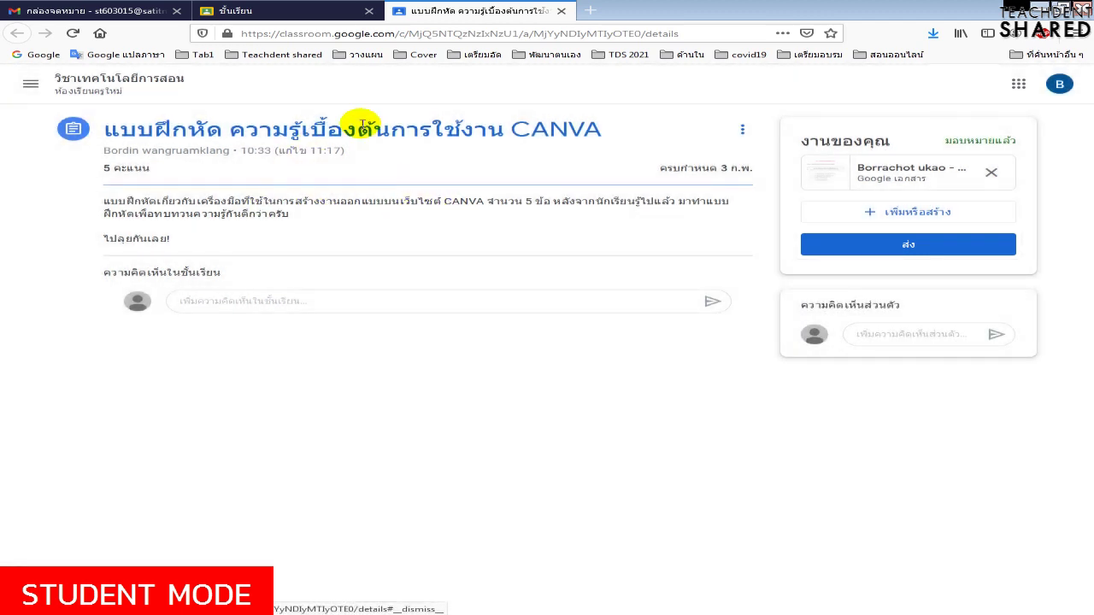
{"action": "left_click", "coordinate": [282, 12]}
{"action": "left_click_drag", "start_coordinate": [323, 15], "coordinate": [488, 12]}
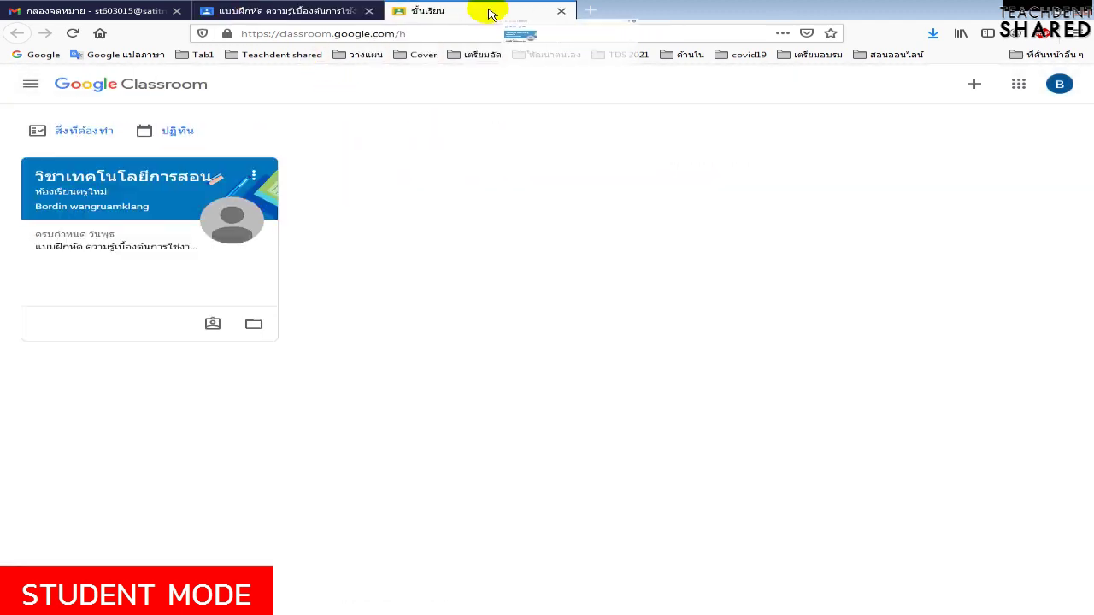
- Open the class วิชาเทคโนโลยีการสอน and dismiss the tip about creating a post
{"action": "left_click", "coordinate": [159, 182]}
{"action": "left_click", "coordinate": [158, 177]}
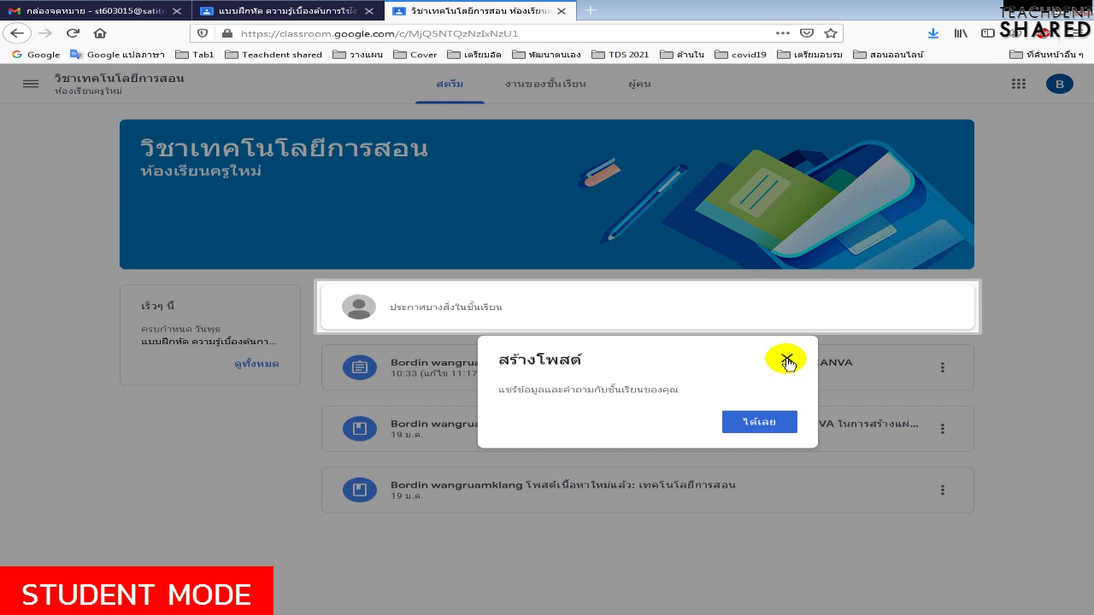
{"action": "left_click", "coordinate": [783, 359]}
- Open the CANVA exercise from the class's full list of upcoming work, dismiss its tip and close the duplicate assignment page
{"action": "left_click", "coordinate": [171, 307]}
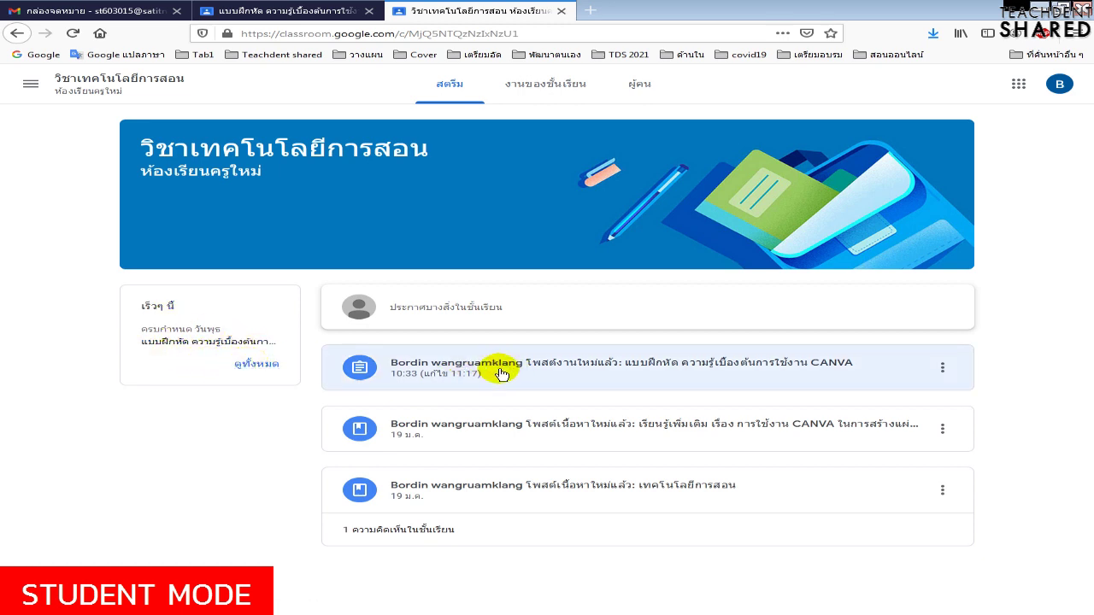
{"action": "left_click", "coordinate": [256, 365]}
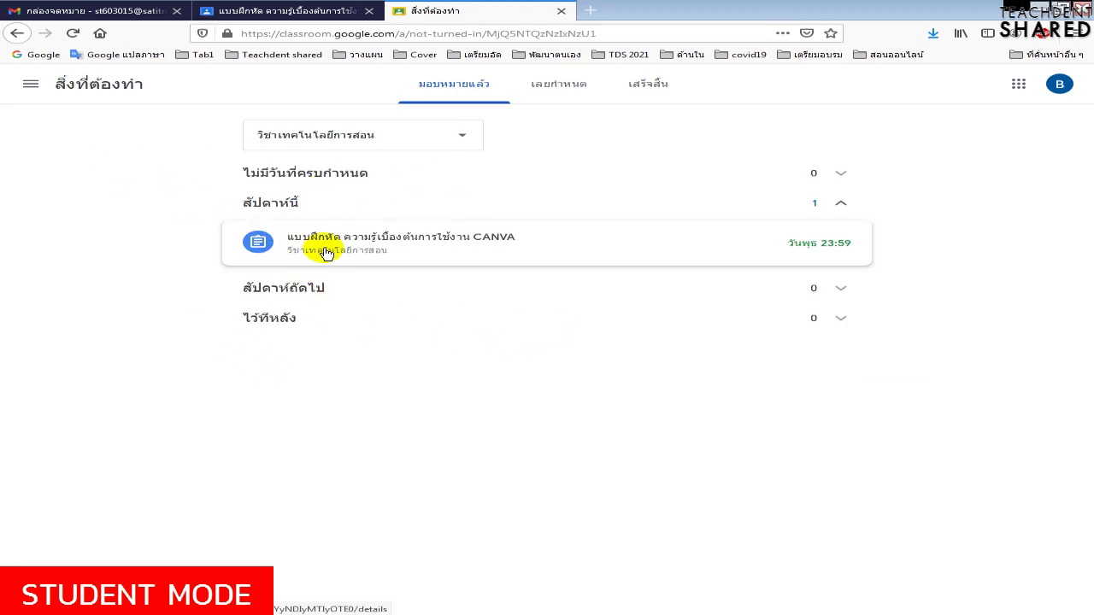
{"action": "left_click", "coordinate": [427, 244]}
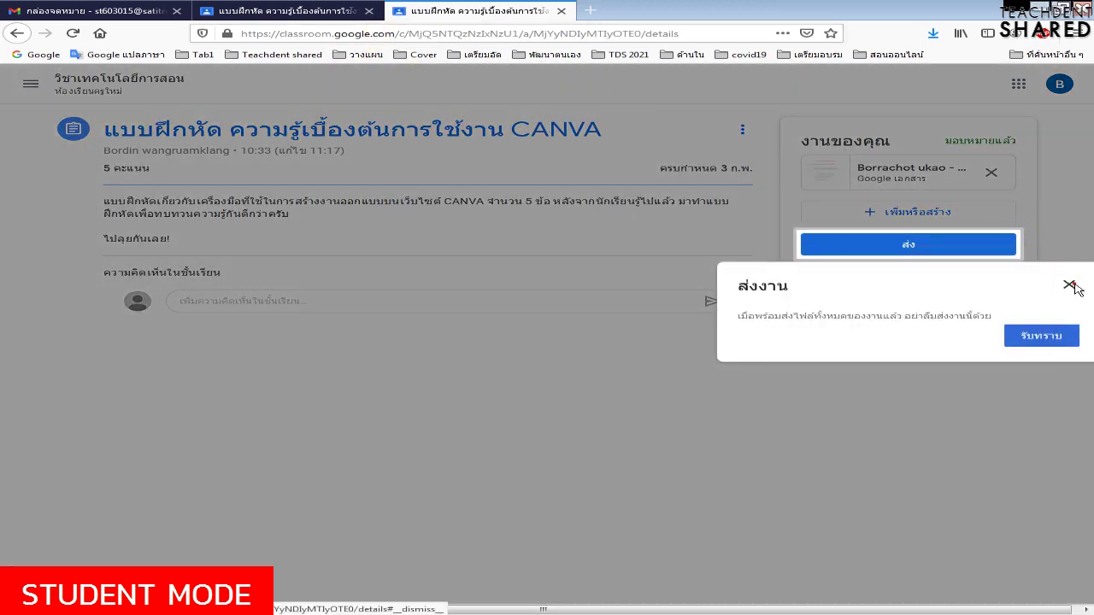
{"action": "left_click", "coordinate": [1070, 284]}
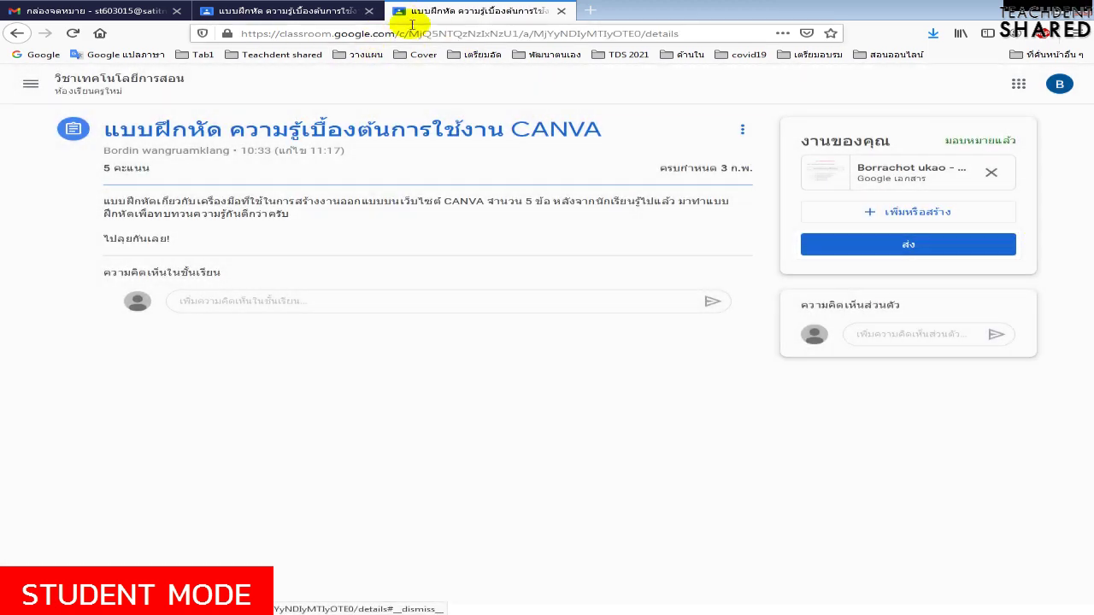
{"action": "left_click", "coordinate": [370, 11]}
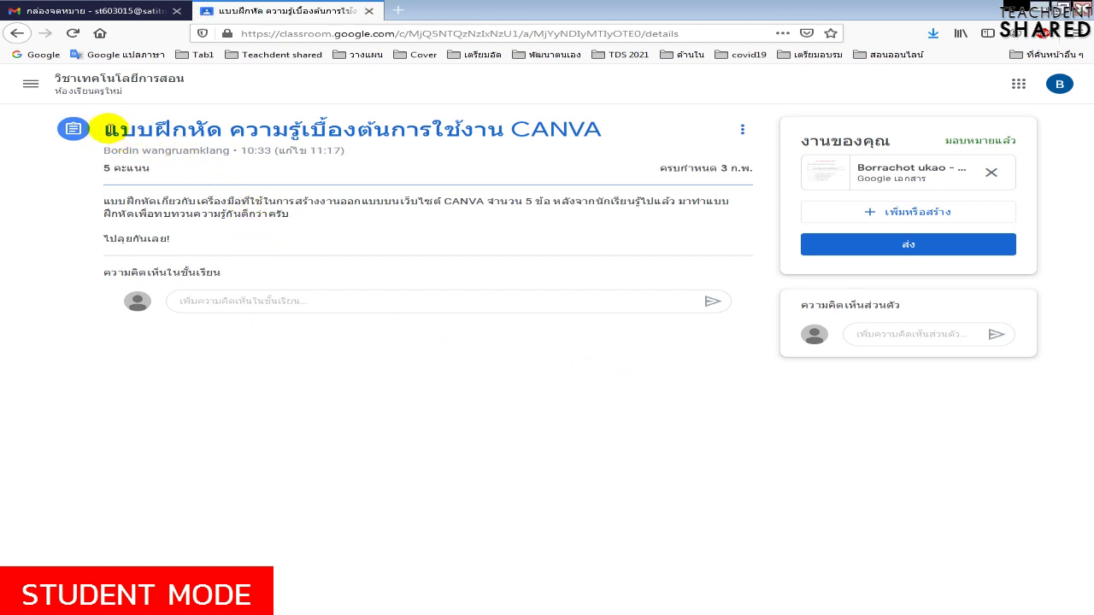
- Review the assignment's title and instructions, and open the attached Google Docs worksheet, acknowledging the view history notice
{"action": "left_click_drag", "start_coordinate": [107, 130], "coordinate": [598, 137]}
{"action": "left_click", "coordinate": [305, 234]}
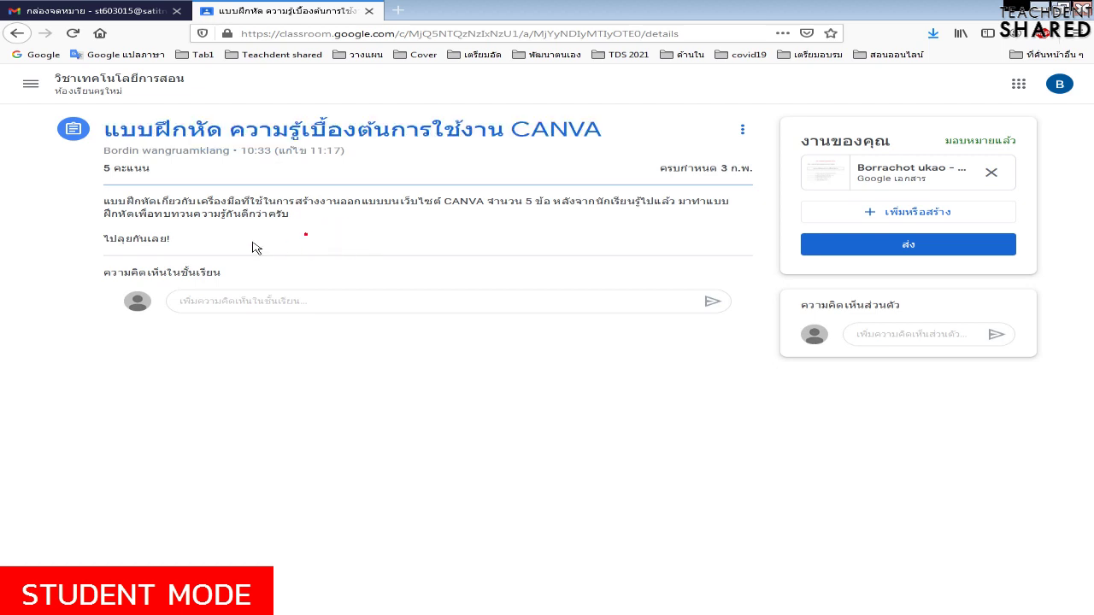
{"action": "left_click_drag", "start_coordinate": [252, 248], "coordinate": [104, 202]}
{"action": "left_click", "coordinate": [293, 239]}
{"action": "left_click", "coordinate": [922, 160]}
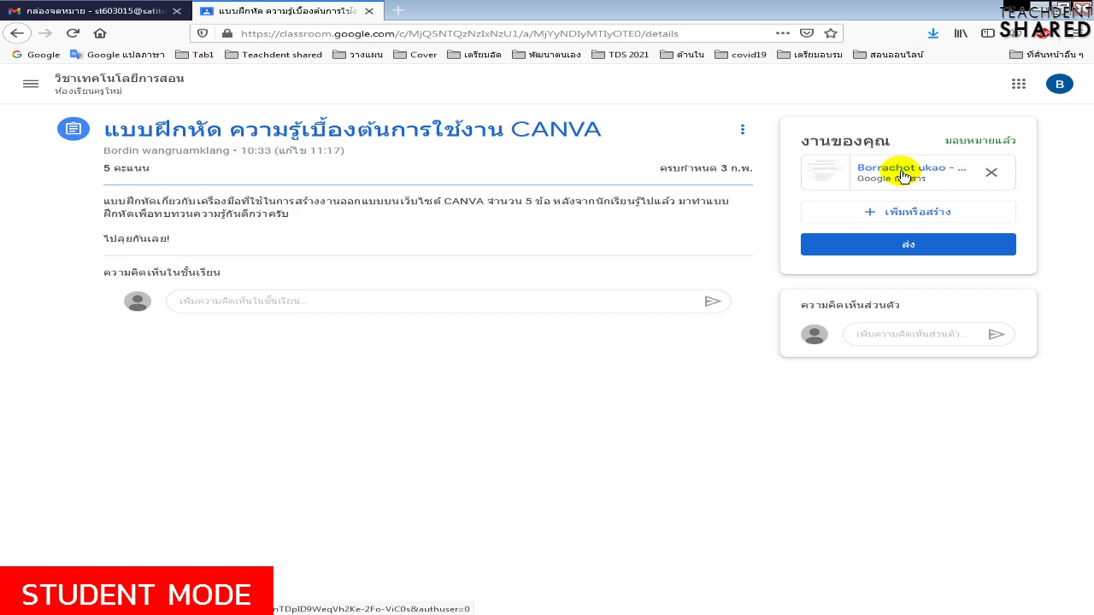
{"action": "left_click", "coordinate": [834, 175]}
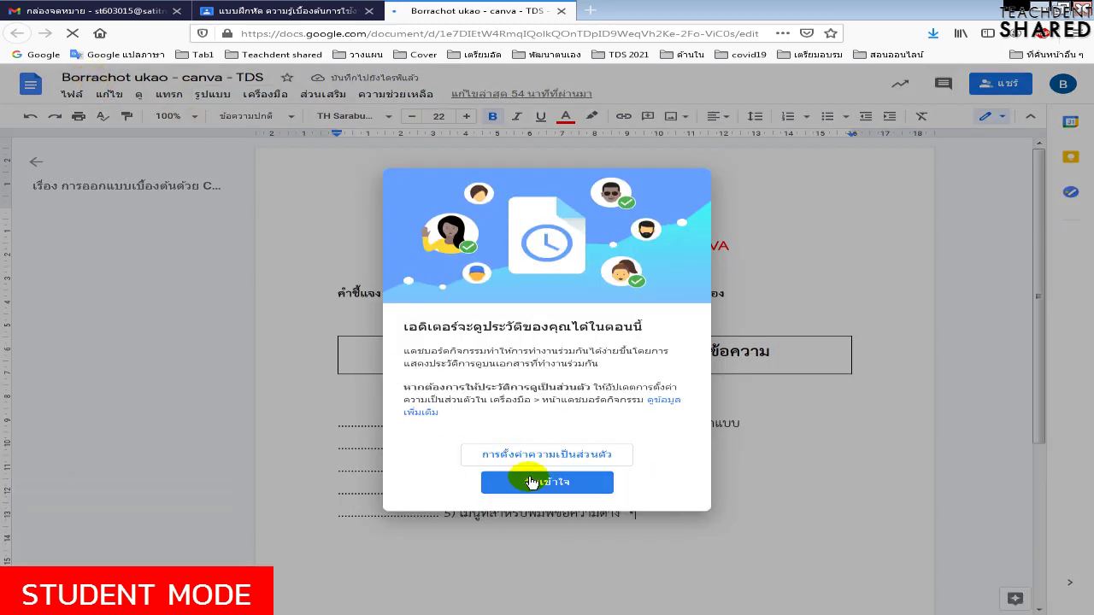
{"action": "left_click", "coordinate": [532, 482]}
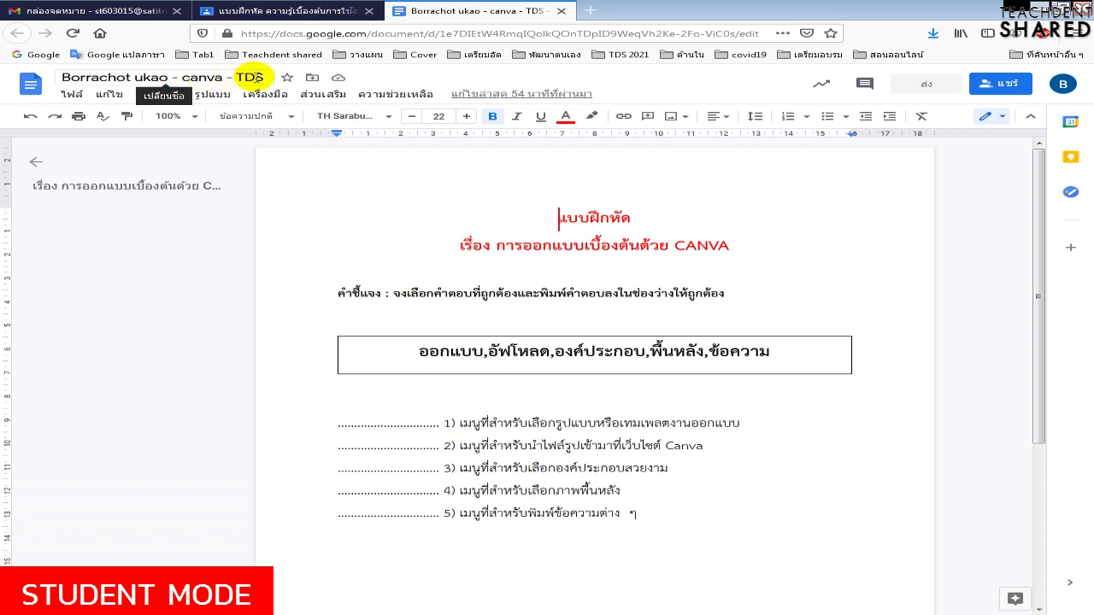
- Copy ออกแบบ from the word box into the answer blank of item 1
{"action": "double_click", "coordinate": [481, 352]}
{"action": "key", "text": "ctrl+c"}
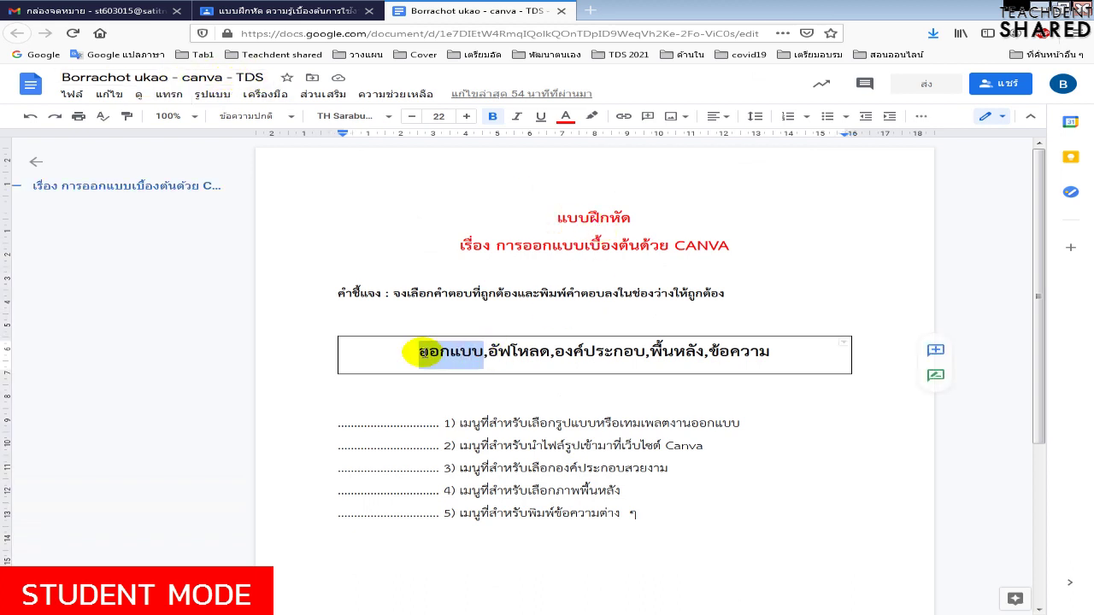
{"action": "left_click", "coordinate": [387, 425]}
{"action": "key", "text": "ctrl+v"}
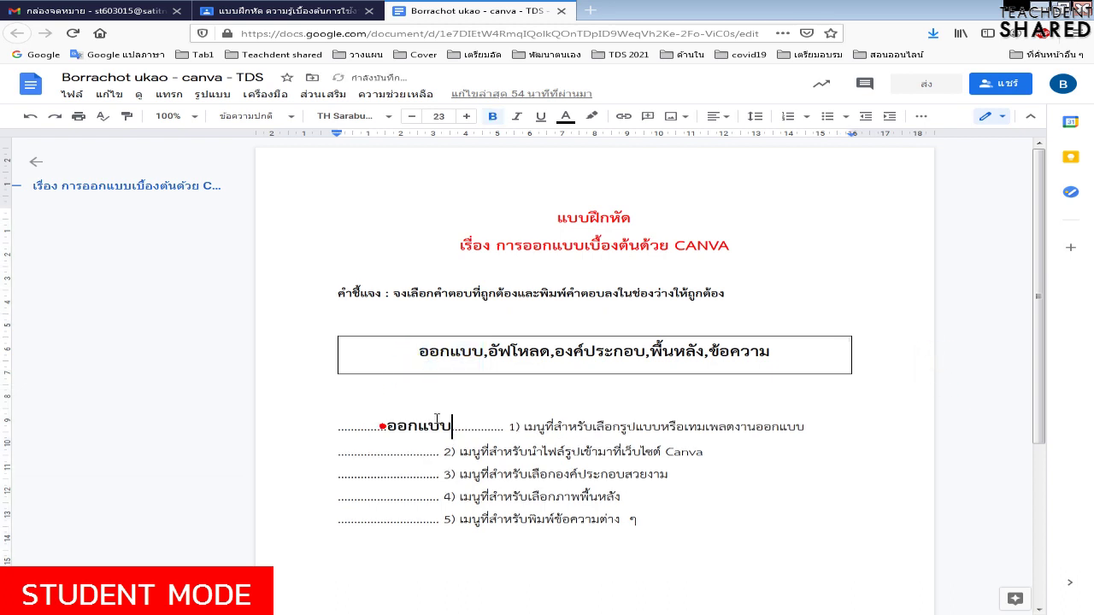
- Copy อัฟโหลด from the word box into the answer blank of item 3
{"action": "left_click", "coordinate": [534, 354]}
{"action": "double_click", "coordinate": [501, 353]}
{"action": "key", "text": "ctrl+c"}
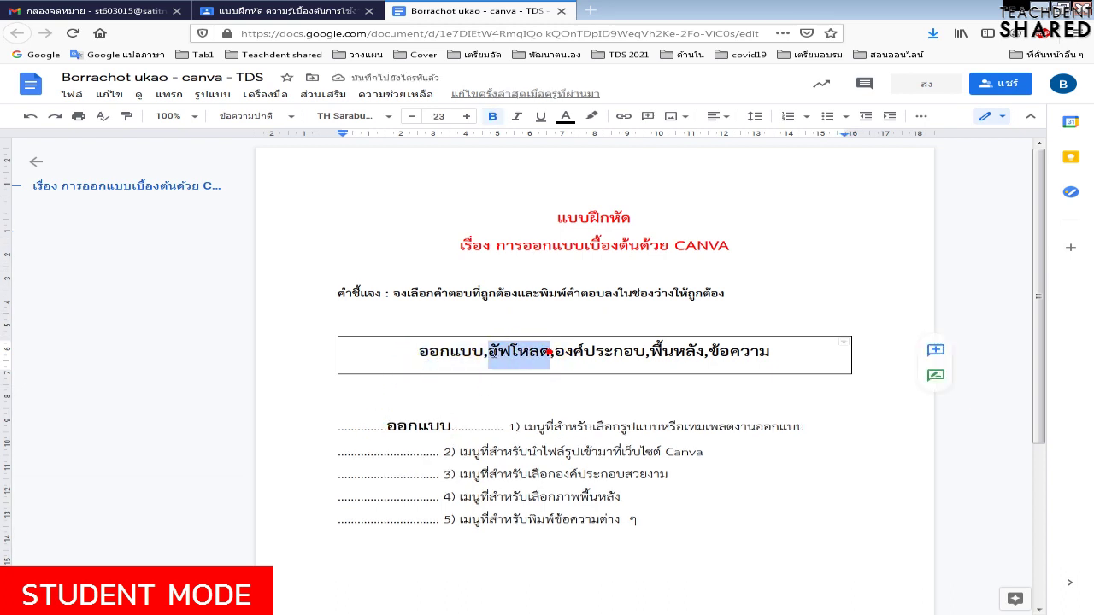
{"action": "left_click", "coordinate": [387, 476]}
{"action": "key", "text": "ctrl+v"}
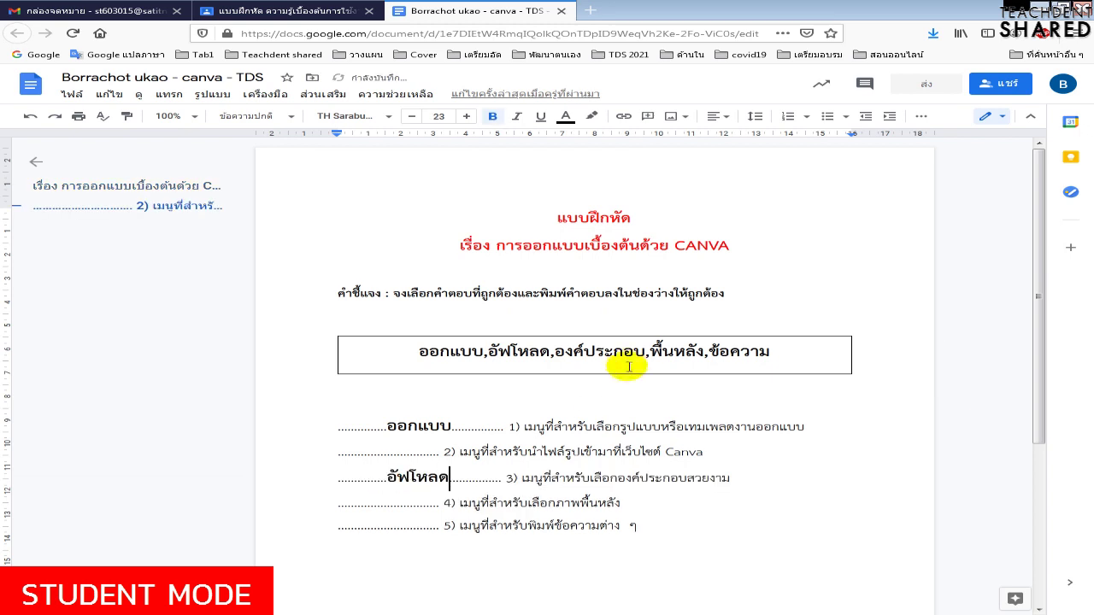
- Copy องค์ประกอบ from the word box into the answer blank of item 2
{"action": "double_click", "coordinate": [639, 353]}
{"action": "left_click_drag", "start_coordinate": [639, 353], "coordinate": [556, 353]}
{"action": "key", "text": "ctrl+c"}
{"action": "left_click", "coordinate": [387, 453]}
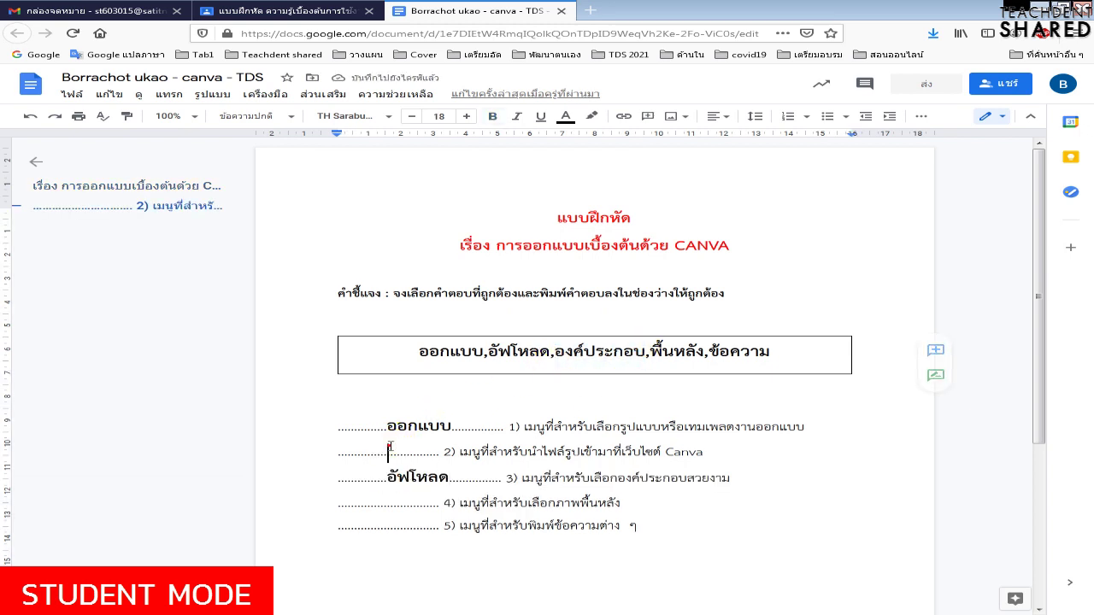
{"action": "key", "text": "ctrl+v"}
- Copy พื้นหลัง into the answer blank of item 4 and ข้อความ into the blank of item 5
{"action": "left_click_drag", "start_coordinate": [710, 351], "coordinate": [651, 351]}
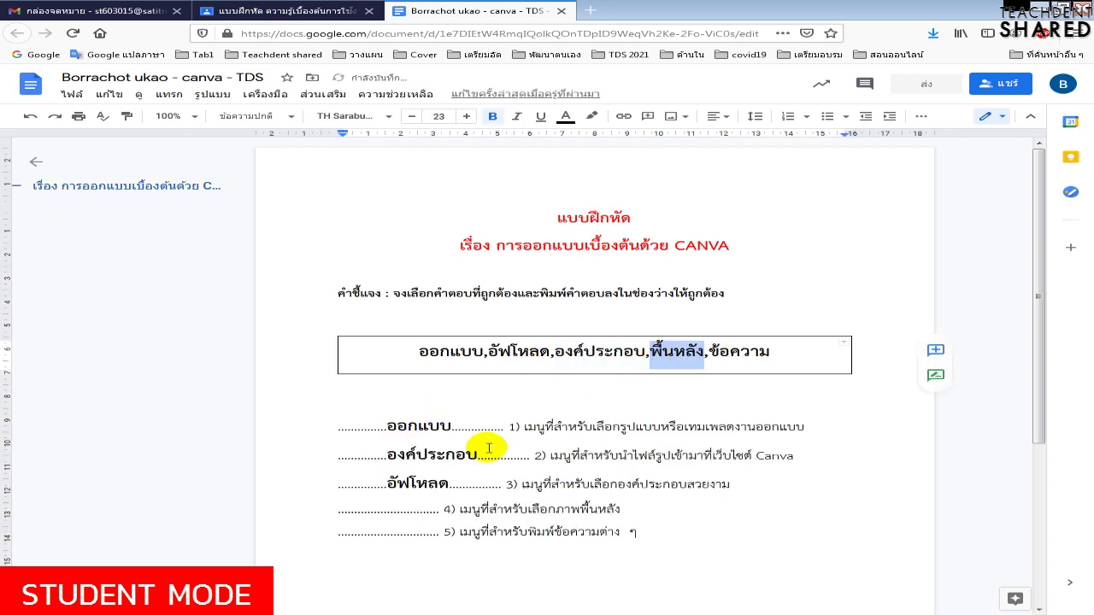
{"action": "left_click", "coordinate": [382, 509]}
{"action": "key", "text": "ctrl+v"}
{"action": "left_click_drag", "start_coordinate": [720, 352], "coordinate": [775, 351]}
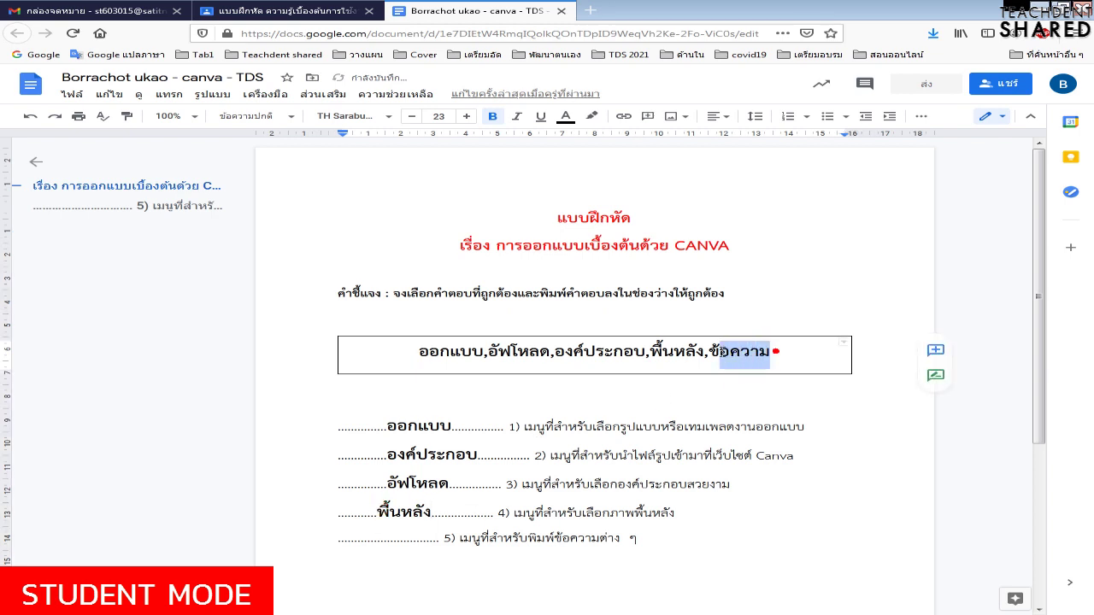
{"action": "key", "text": "ctrl+c"}
{"action": "left_click", "coordinate": [377, 538]}
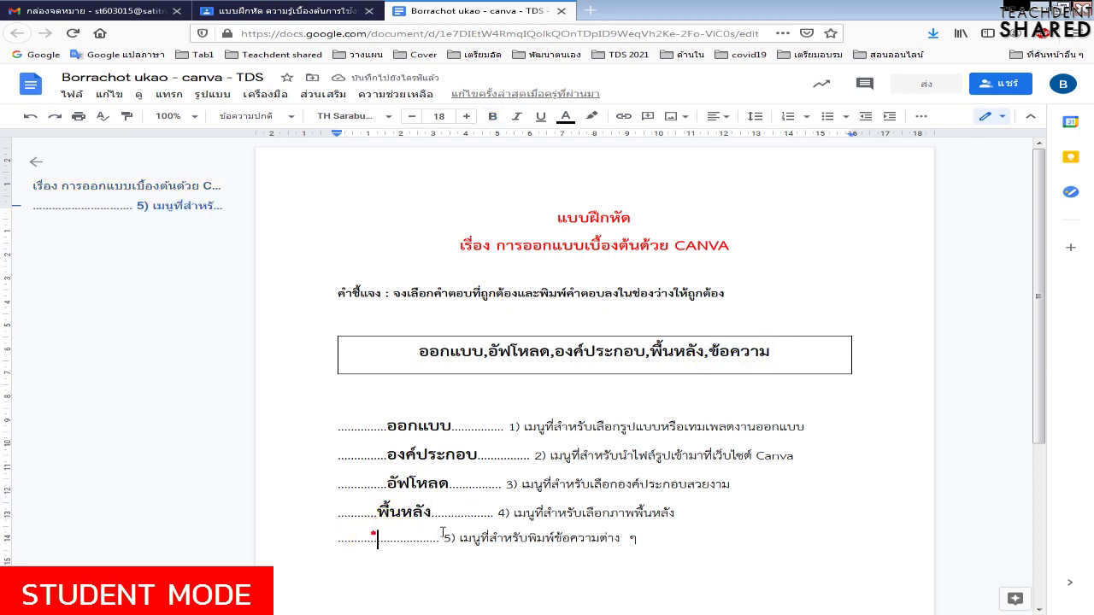
{"action": "key", "text": "ctrl+v"}
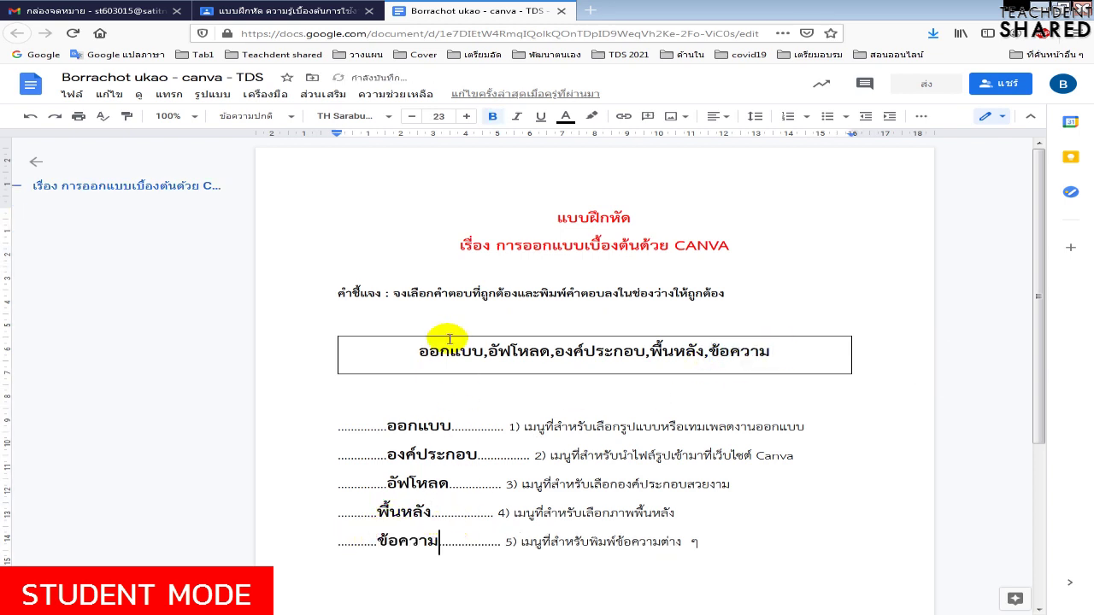
- Recheck the worksheet's instruction line and turn in the worksheet for the assignment, dismissing the private comment tip
{"action": "left_click_drag", "start_coordinate": [746, 293], "coordinate": [340, 295]}
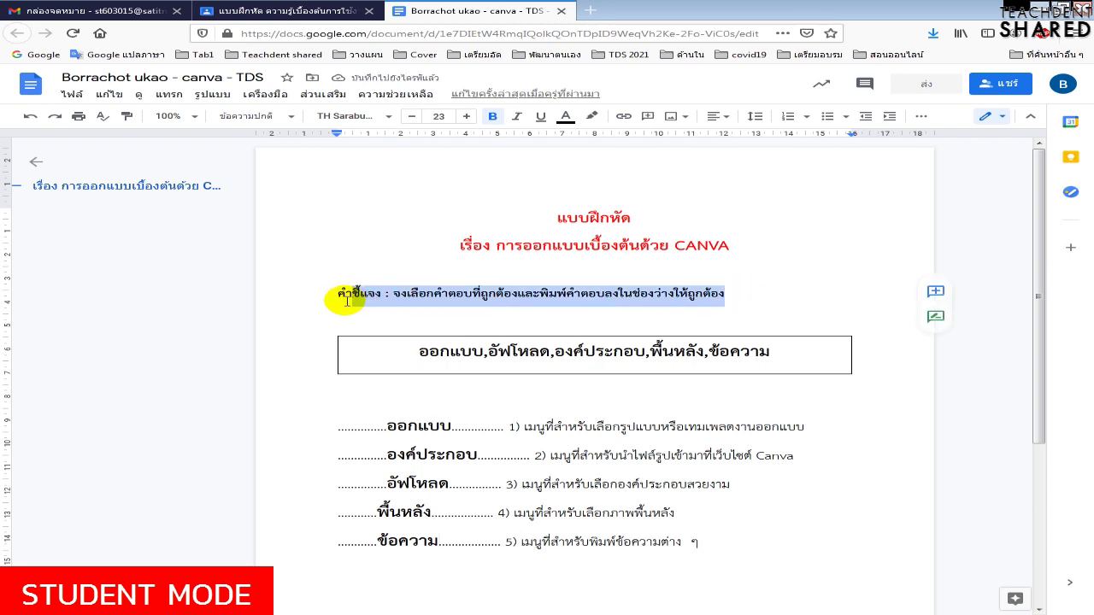
{"action": "left_click", "coordinate": [640, 273]}
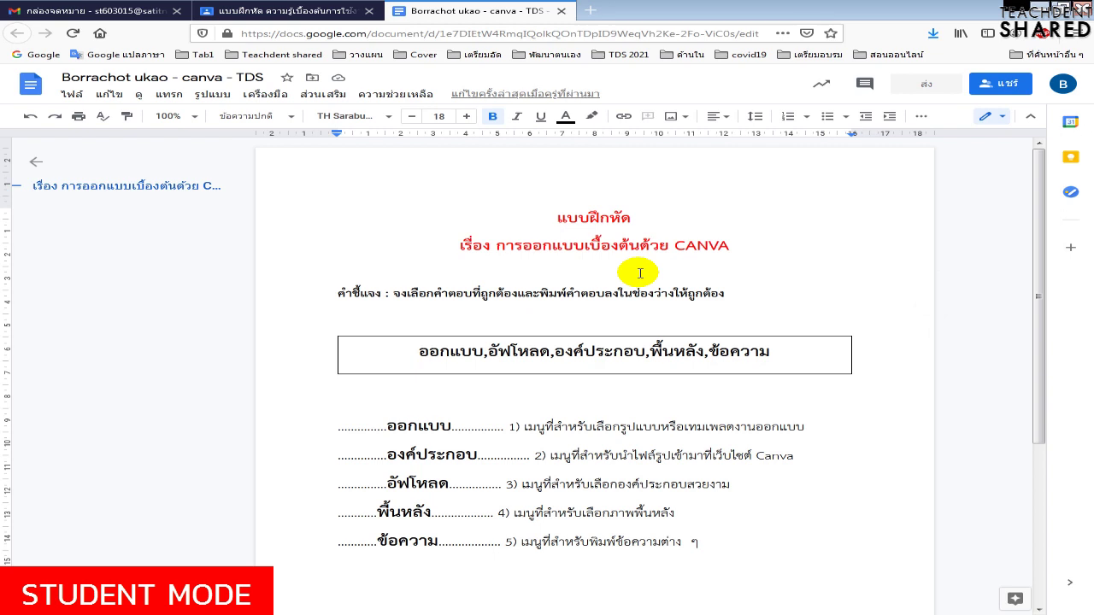
{"action": "left_click", "coordinate": [915, 84]}
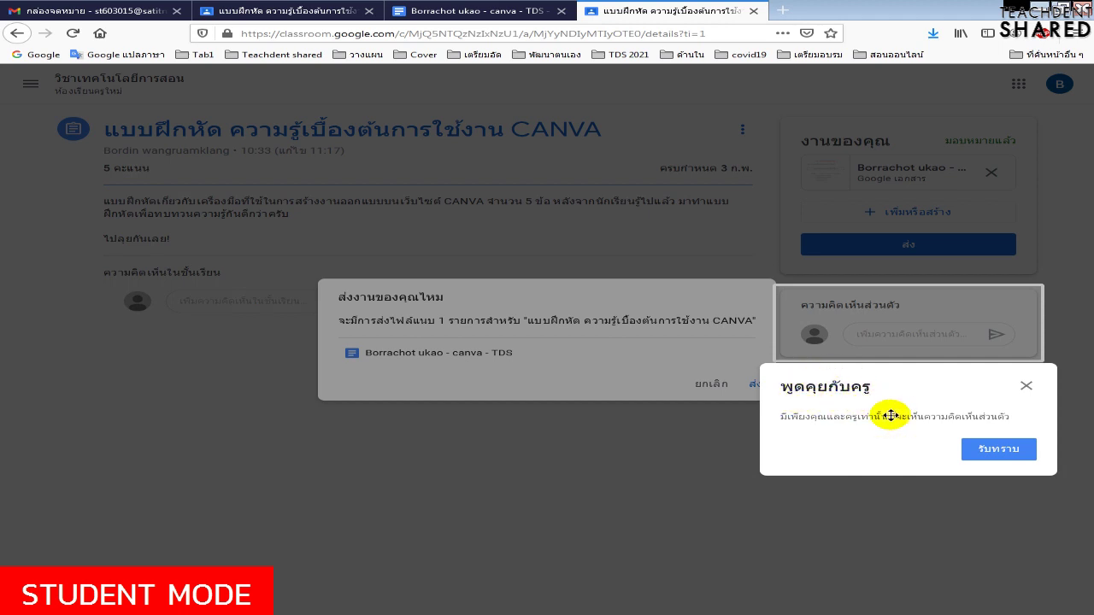
{"action": "left_click", "coordinate": [1026, 391]}
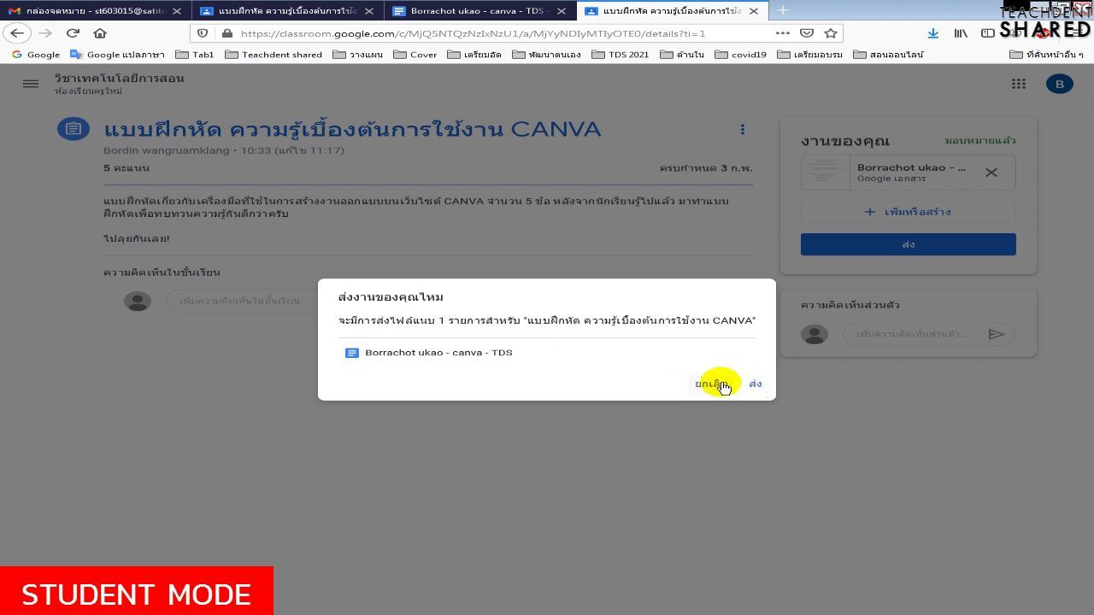
{"action": "left_click", "coordinate": [757, 386]}
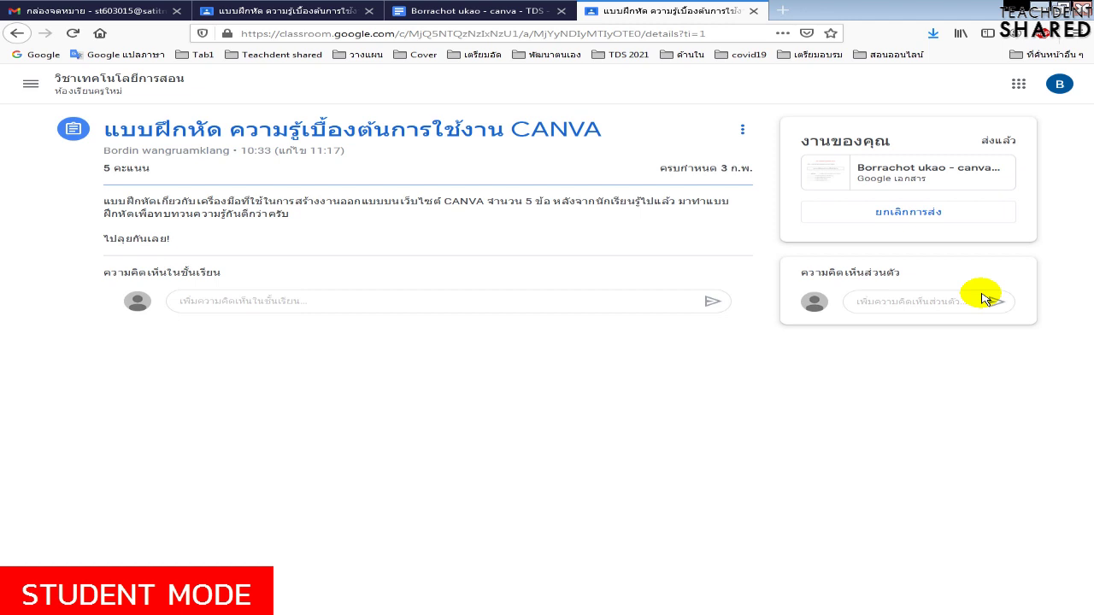
- Send the teacher the private comment "สนุกมากครับ งานไม่ยากเลย" on the turned-in assignment
{"action": "left_click", "coordinate": [889, 299]}
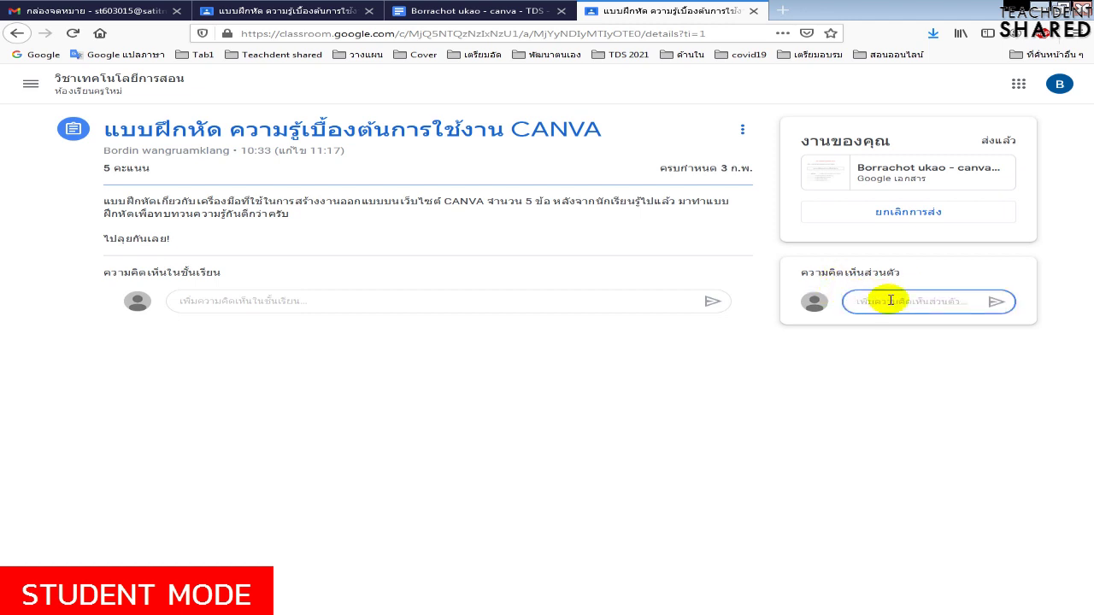
{"action": "type", "text": "สนุกมากครับ งานไม่ย"}
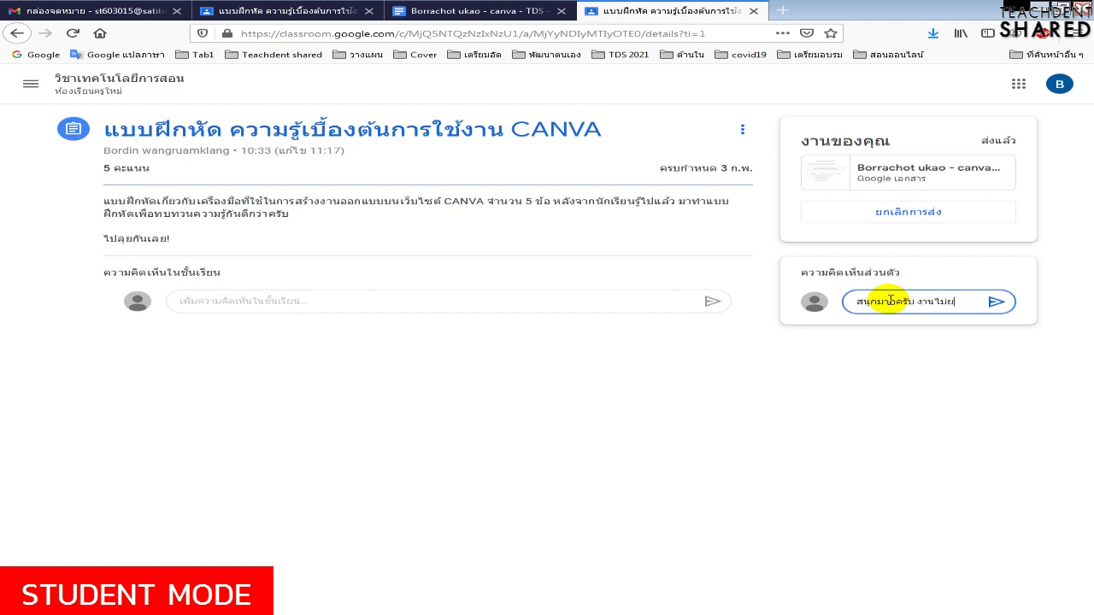
{"action": "type", "text": "ากน"}
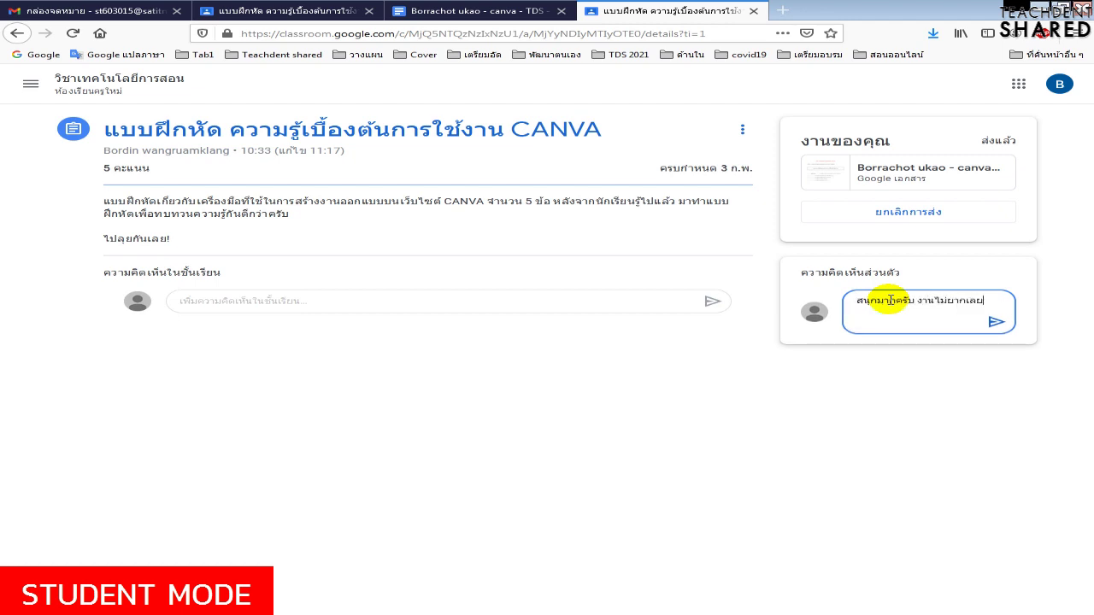
{"action": "key", "text": "Return"}
{"action": "left_click", "coordinate": [996, 335]}
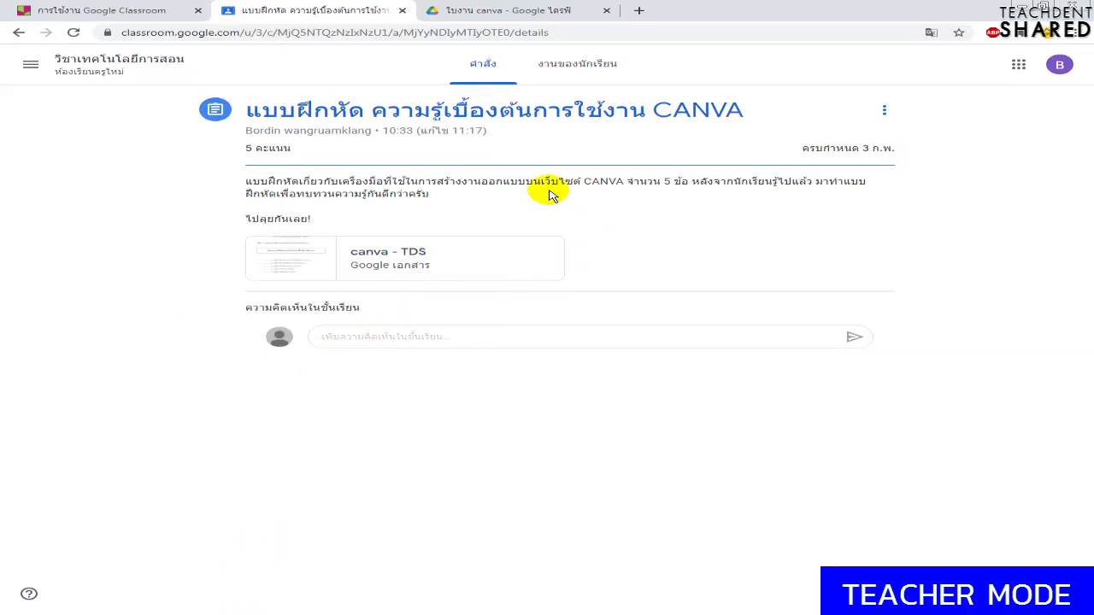
- In the teacher's Classroom, open the first student's submitted CANVA worksheet from the student work and grade it 5 out of 5
{"action": "left_click", "coordinate": [483, 65]}
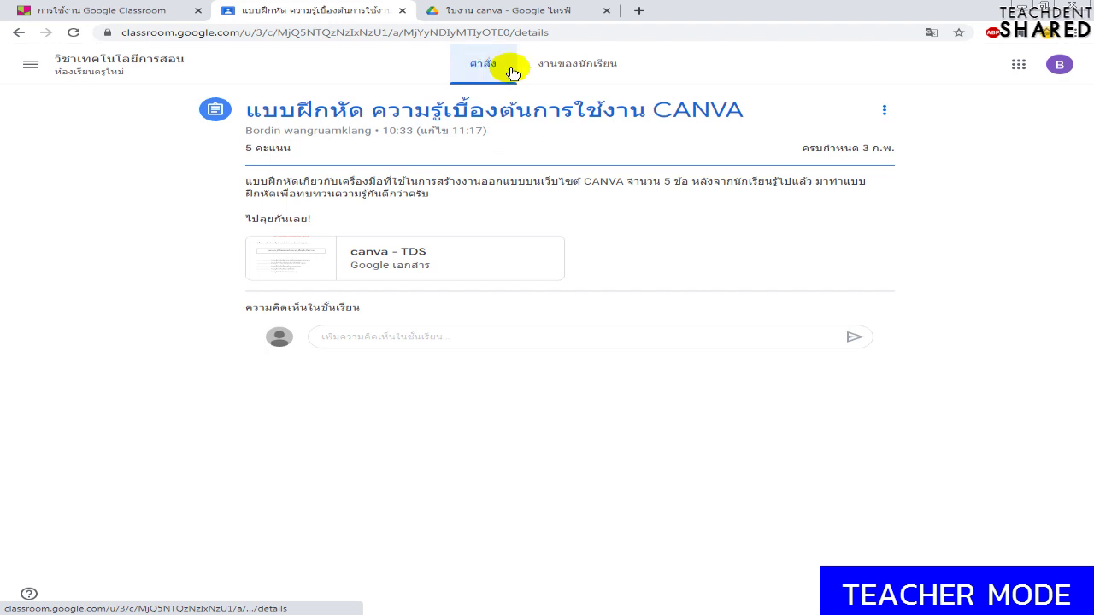
{"action": "left_click", "coordinate": [571, 72]}
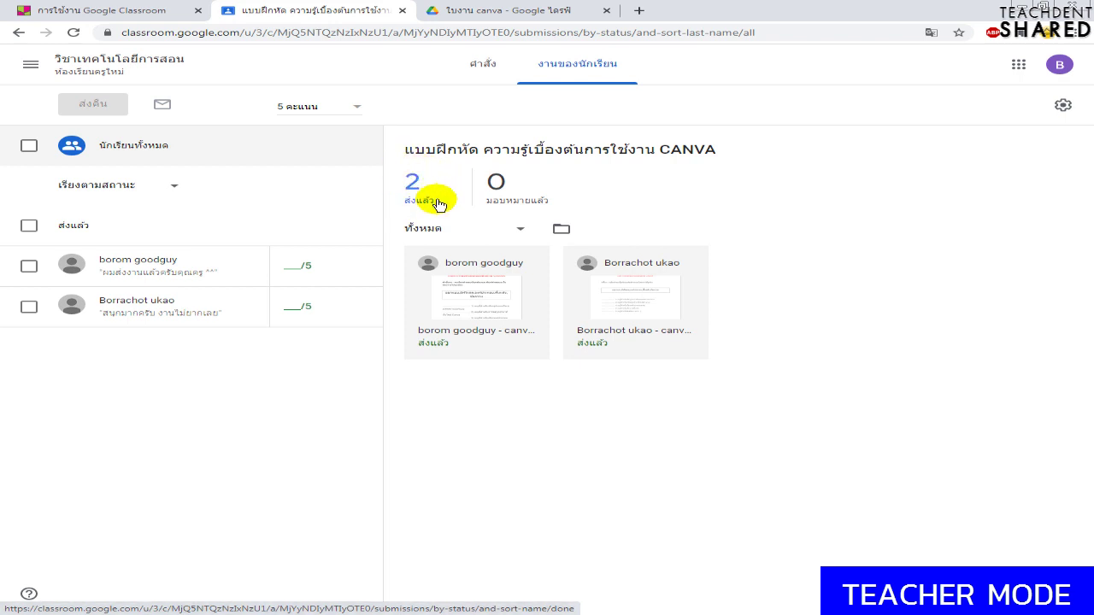
{"action": "left_click", "coordinate": [501, 308]}
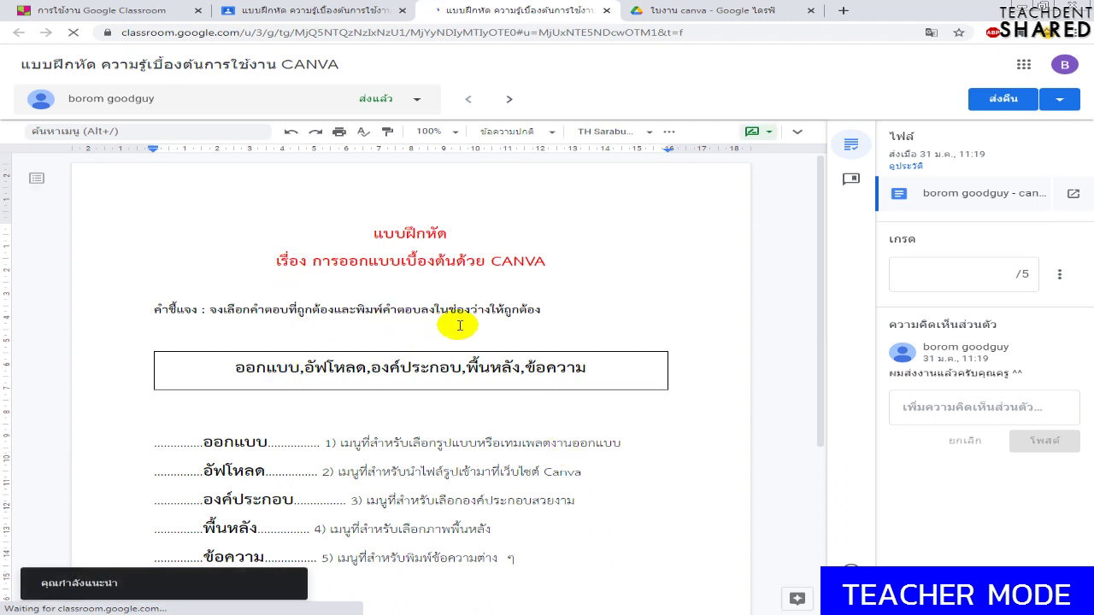
{"action": "left_click", "coordinate": [956, 277]}
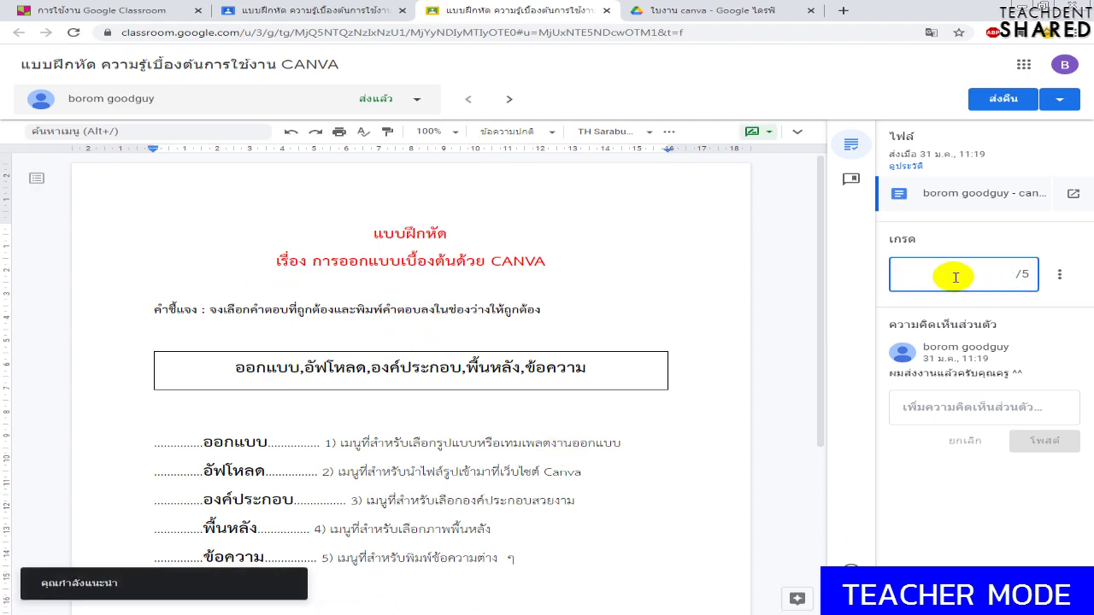
{"action": "type", "text": "5"}
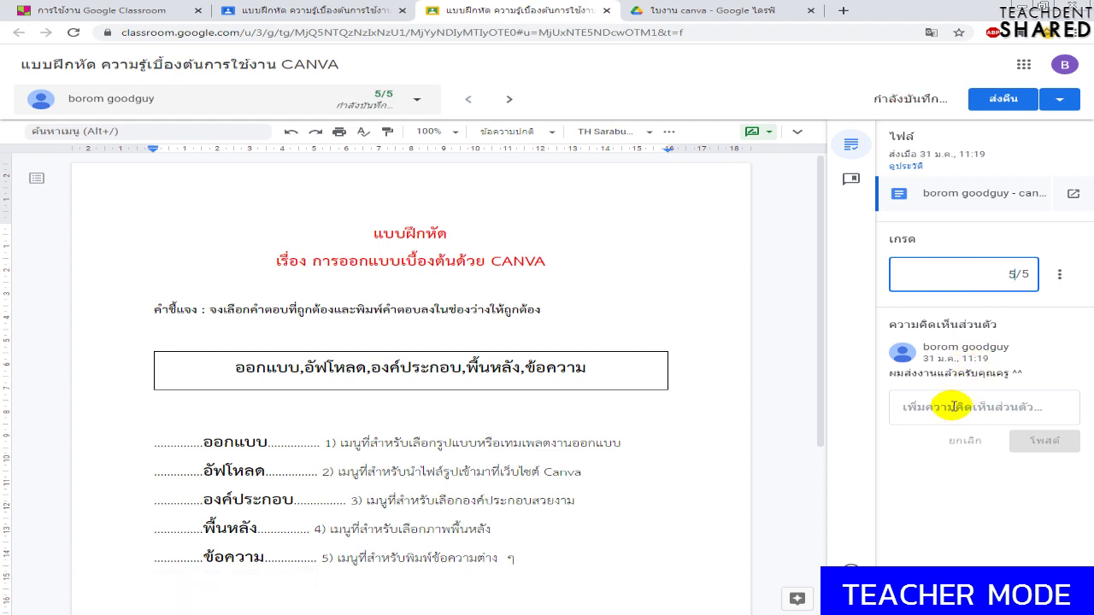
- Post the private comment "ตรวจแล้วครับ ยอดเยี่ยมเลย" to the student and return the graded worksheet
{"action": "left_click", "coordinate": [952, 411]}
{"action": "left_click", "coordinate": [951, 411]}
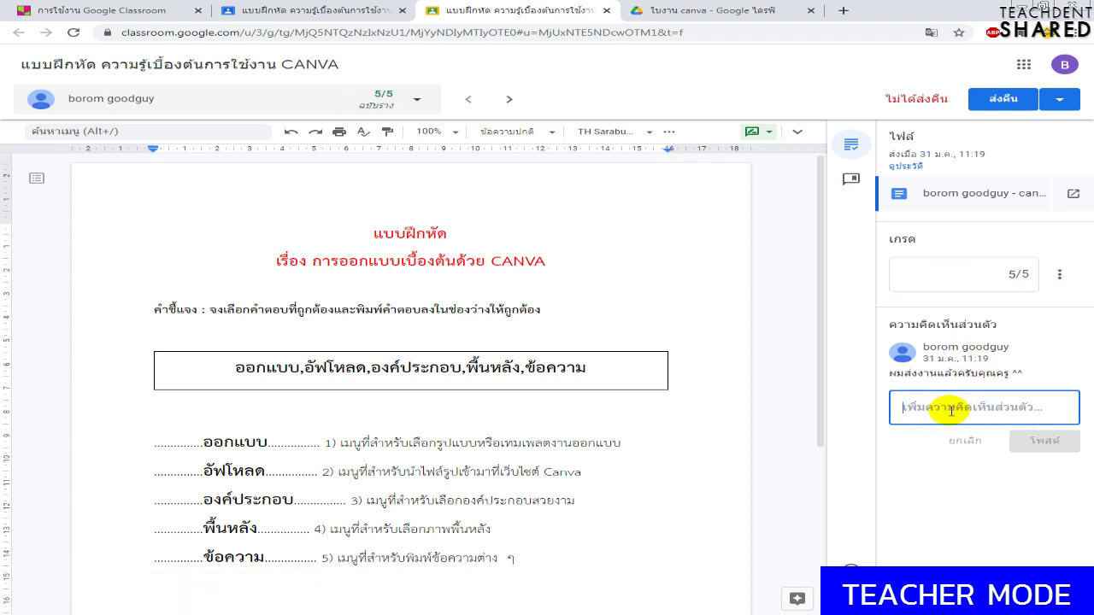
{"action": "type", "text": "ตรวจแล้วครับ ยอดเยี่ยมเลย"}
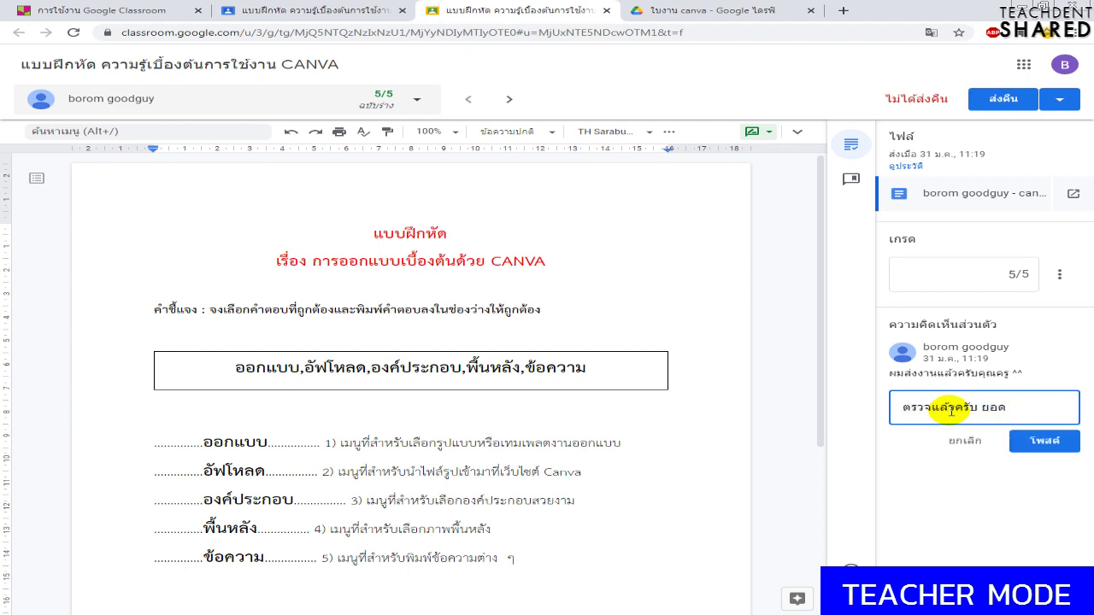
{"action": "left_click", "coordinate": [1042, 439]}
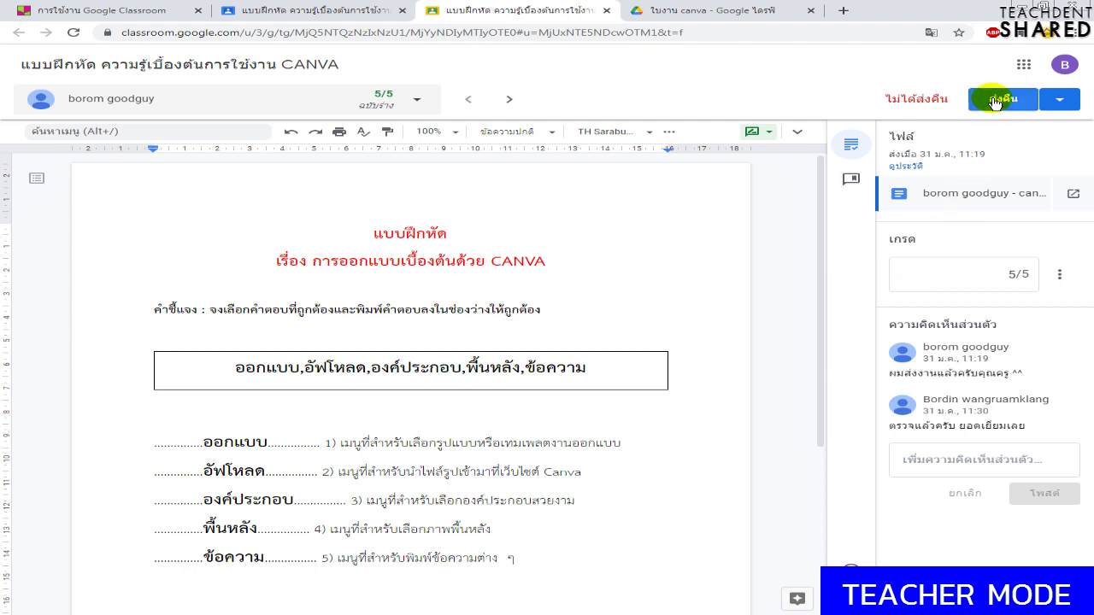
{"action": "left_click", "coordinate": [995, 101]}
{"action": "left_click", "coordinate": [663, 376]}
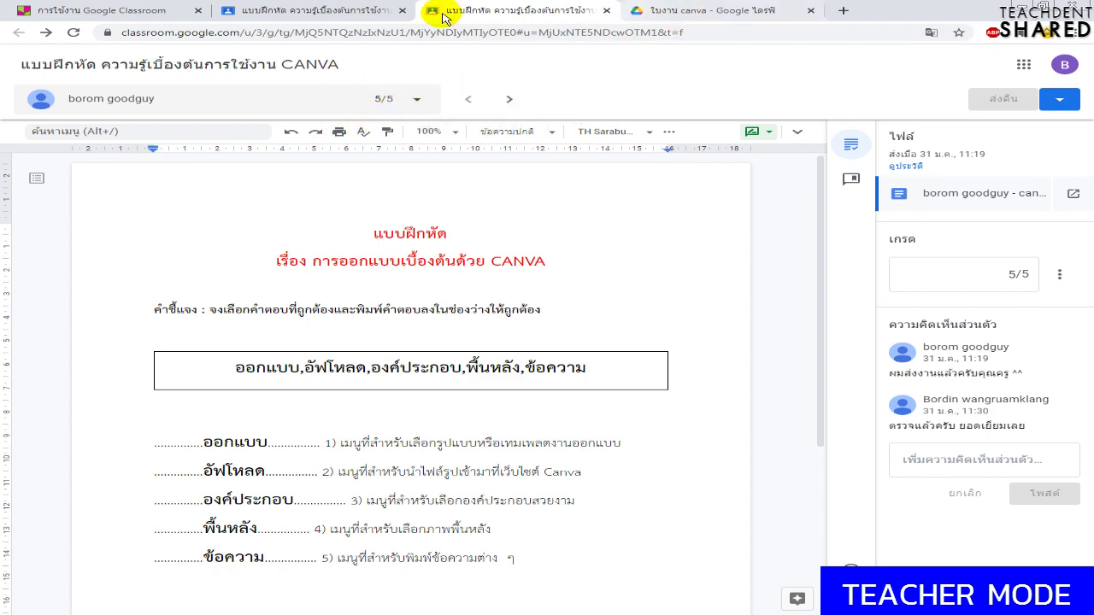
- Look at the list of students in the grading view and go back to the assignment's student work overview
{"action": "left_click", "coordinate": [351, 11]}
{"action": "left_click", "coordinate": [487, 15]}
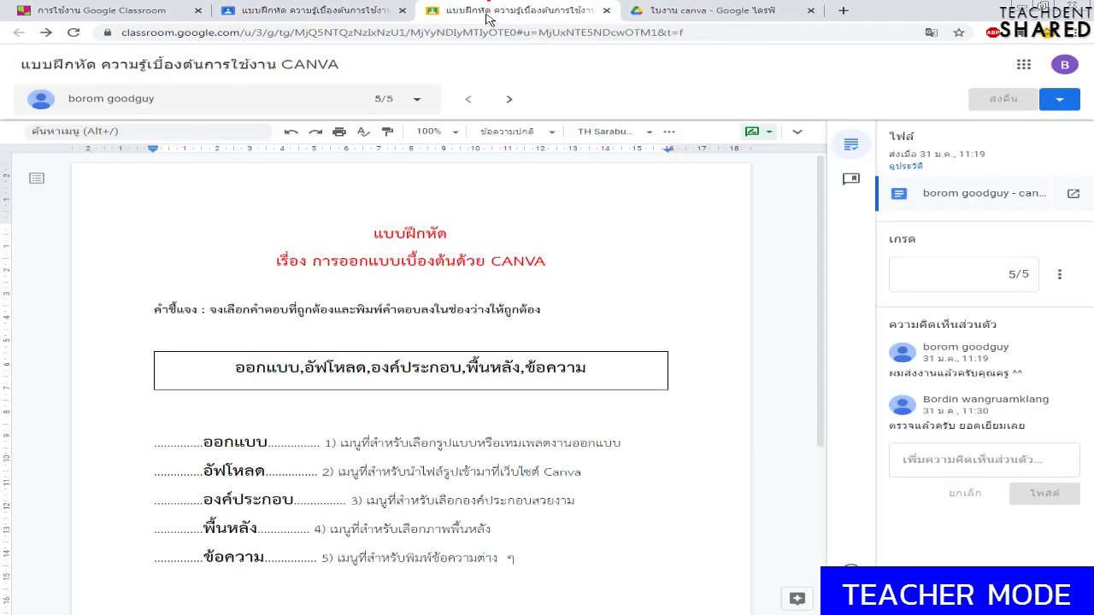
{"action": "left_click", "coordinate": [417, 98]}
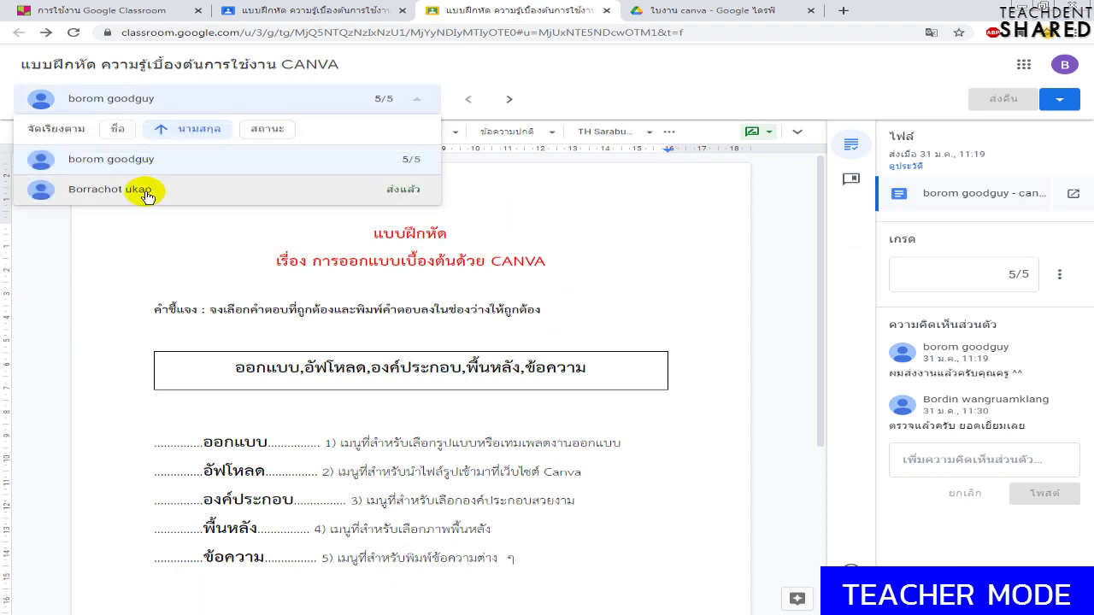
{"action": "left_click", "coordinate": [268, 5]}
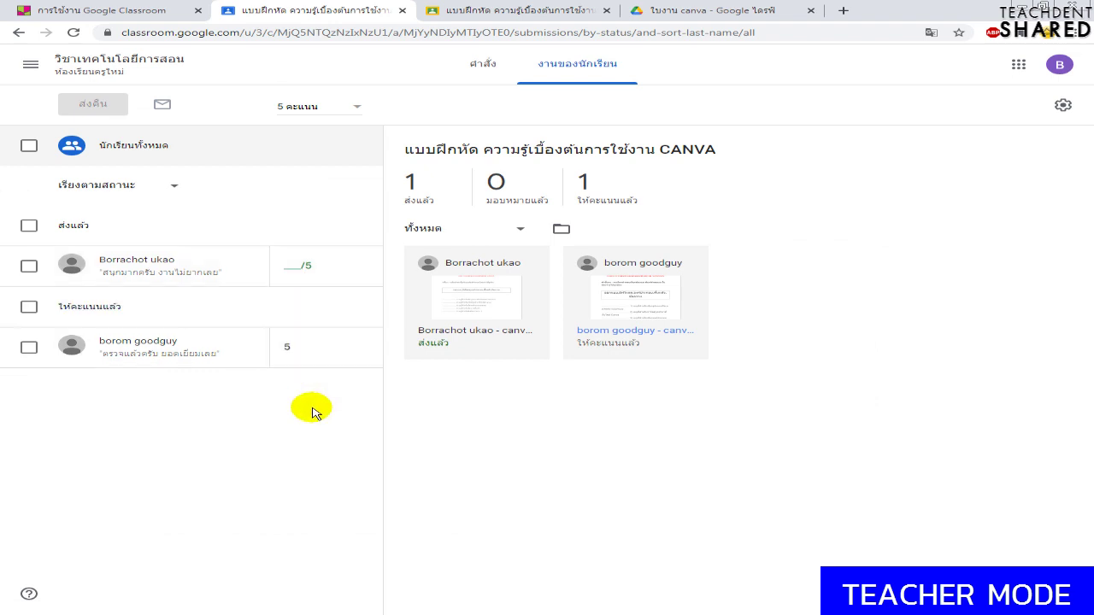
- Return the work of the student graded 5 from the student work list, without adding a private comment
{"action": "left_click", "coordinate": [301, 348]}
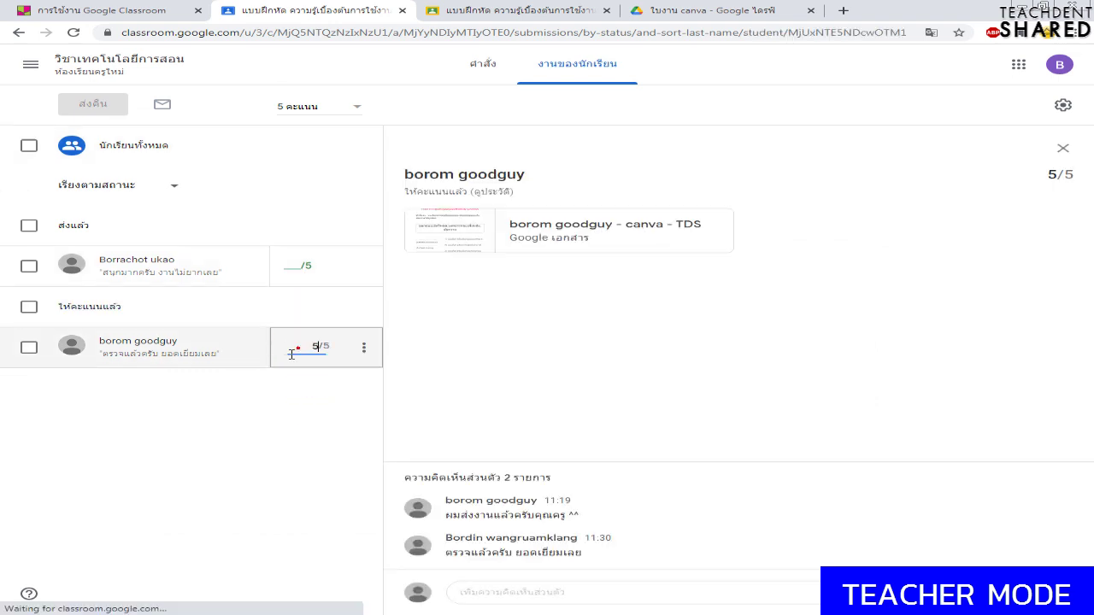
{"action": "left_click", "coordinate": [334, 374]}
{"action": "left_click", "coordinate": [92, 104]}
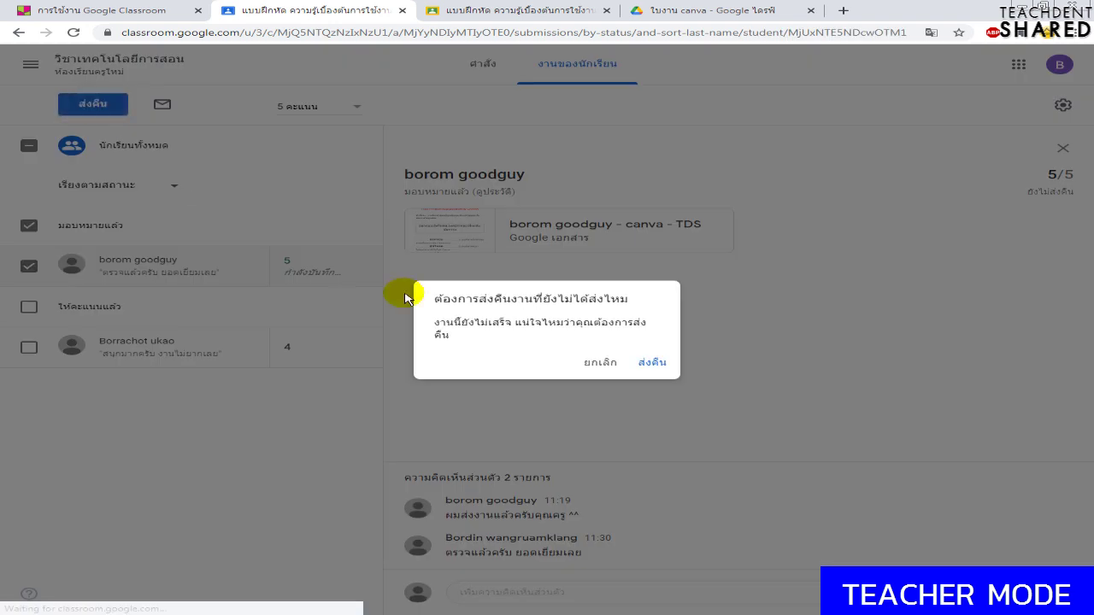
{"action": "left_click", "coordinate": [653, 362]}
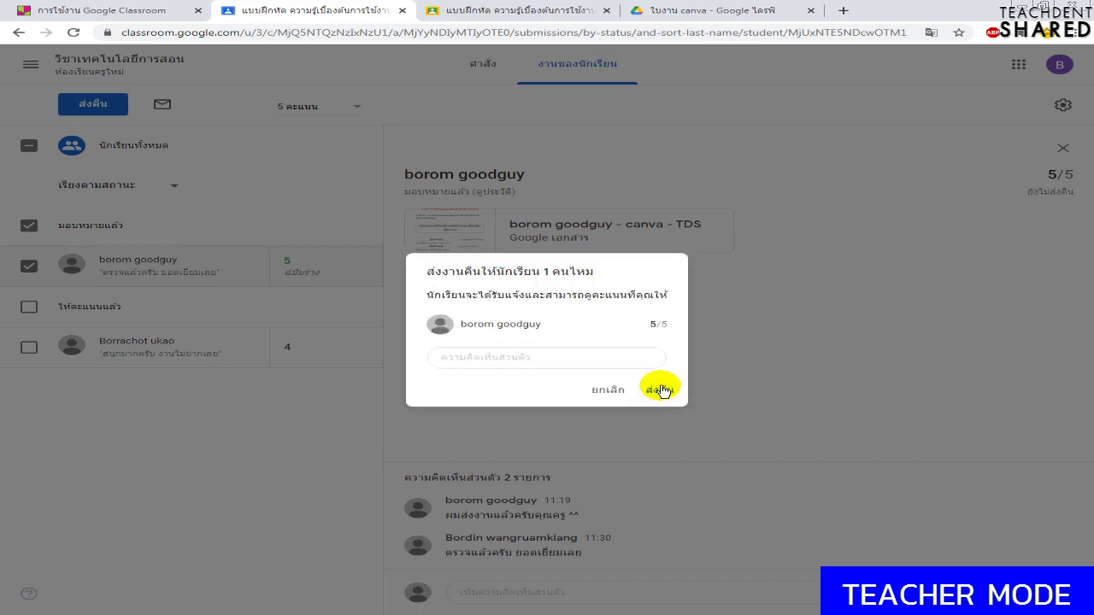
{"action": "left_click", "coordinate": [660, 390]}
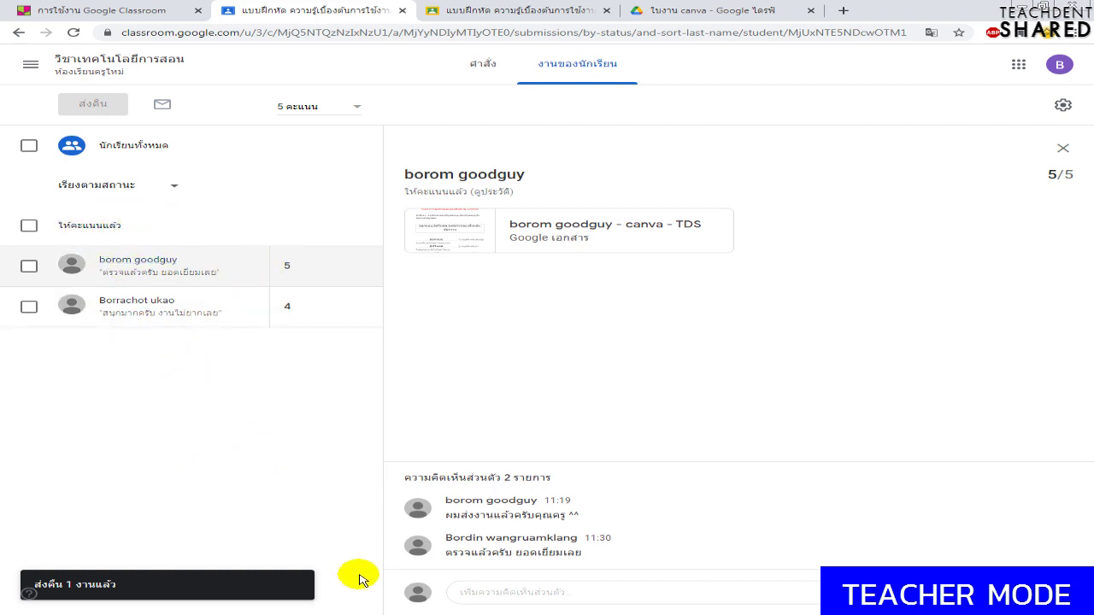
- Switch to the student's Classroom, examine the returned grade on the CANVA assignment, and go back to the teacher's assignment page
{"action": "key", "text": "alt+Tab"}
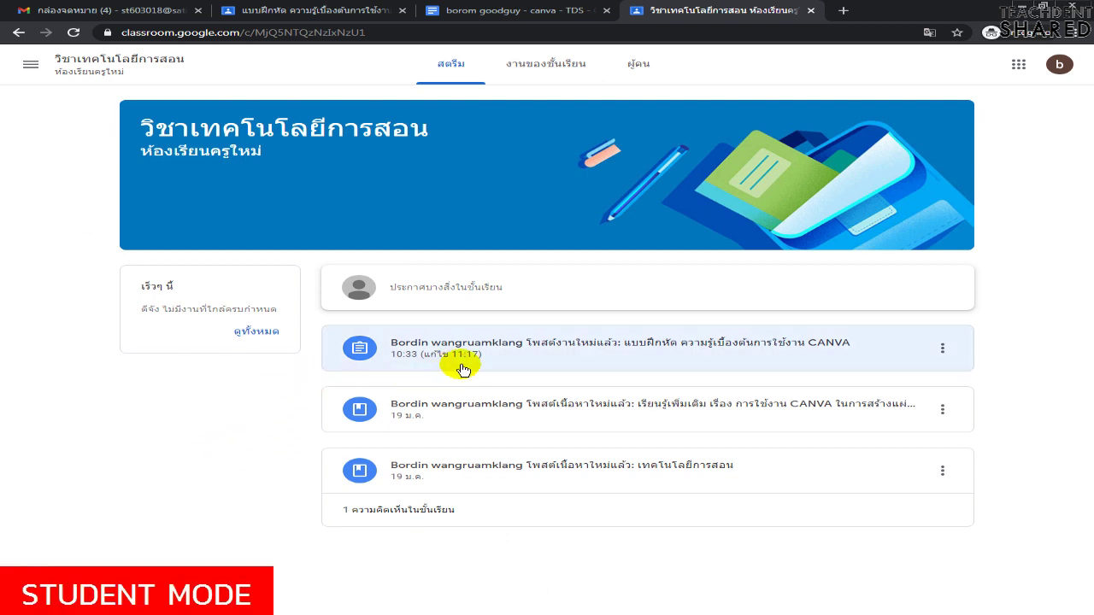
{"action": "left_click", "coordinate": [488, 354]}
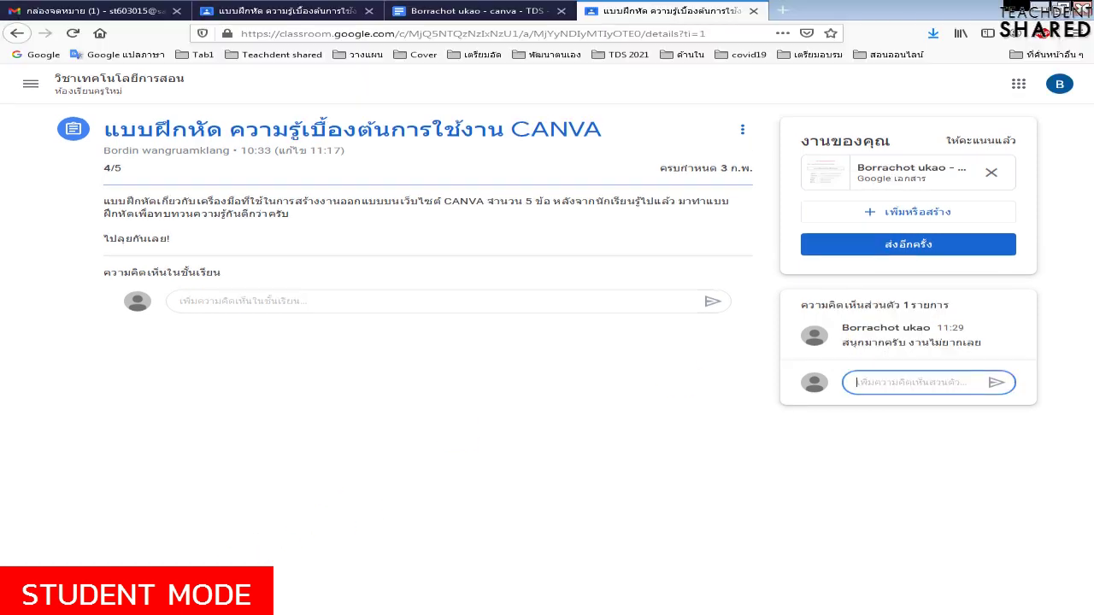
{"action": "left_click", "coordinate": [306, 400]}
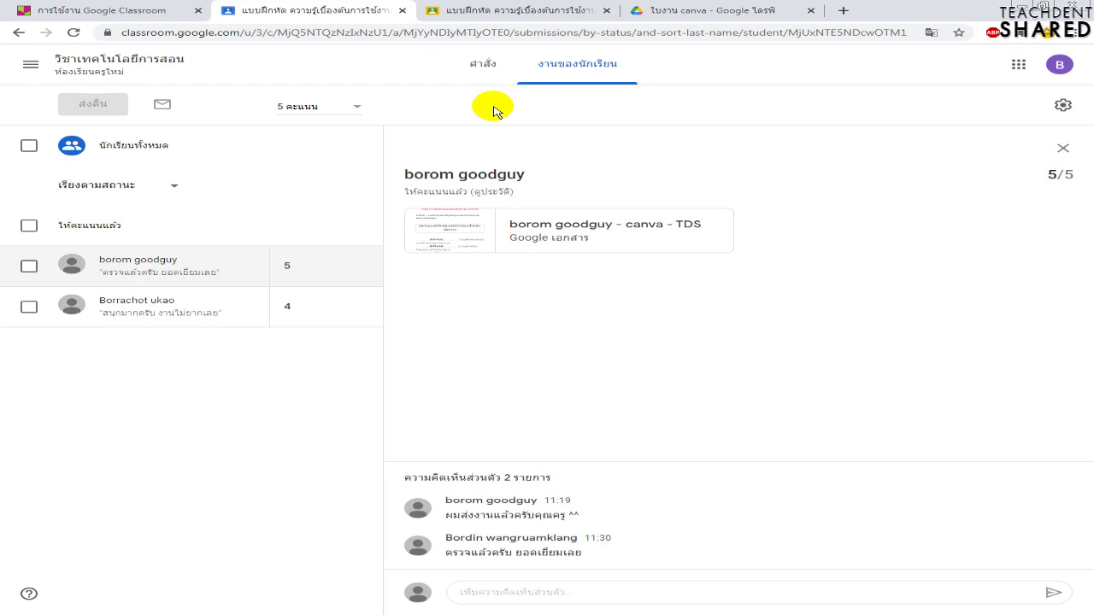
{"action": "left_click", "coordinate": [472, 67]}
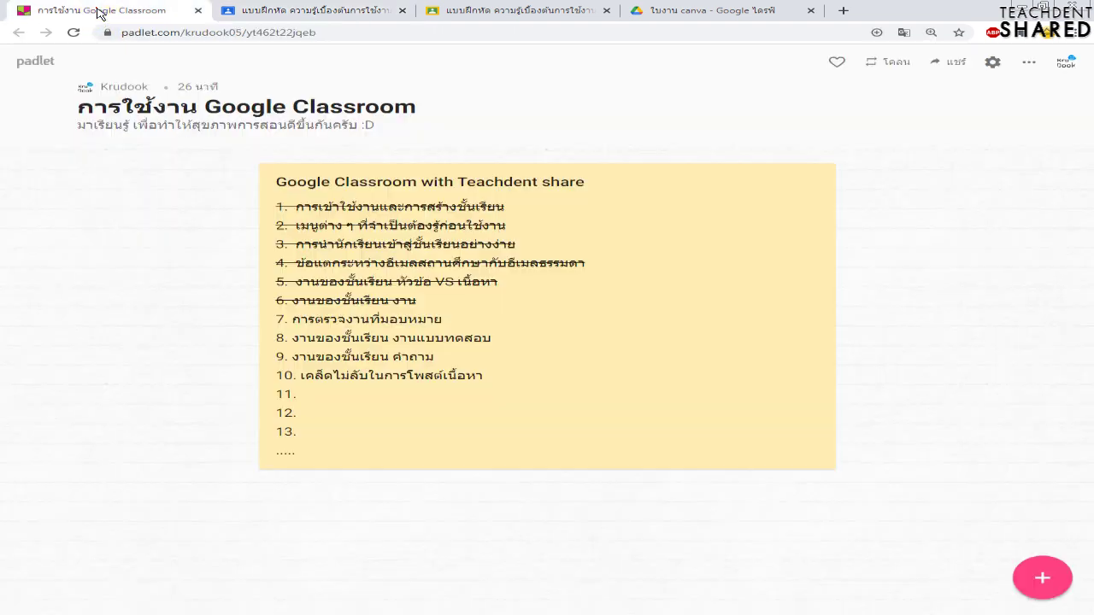
- Switch to the Padlet topic list and strike through item 7, การตรวจงานที่มอบหมาย
{"action": "left_click", "coordinate": [98, 12]}
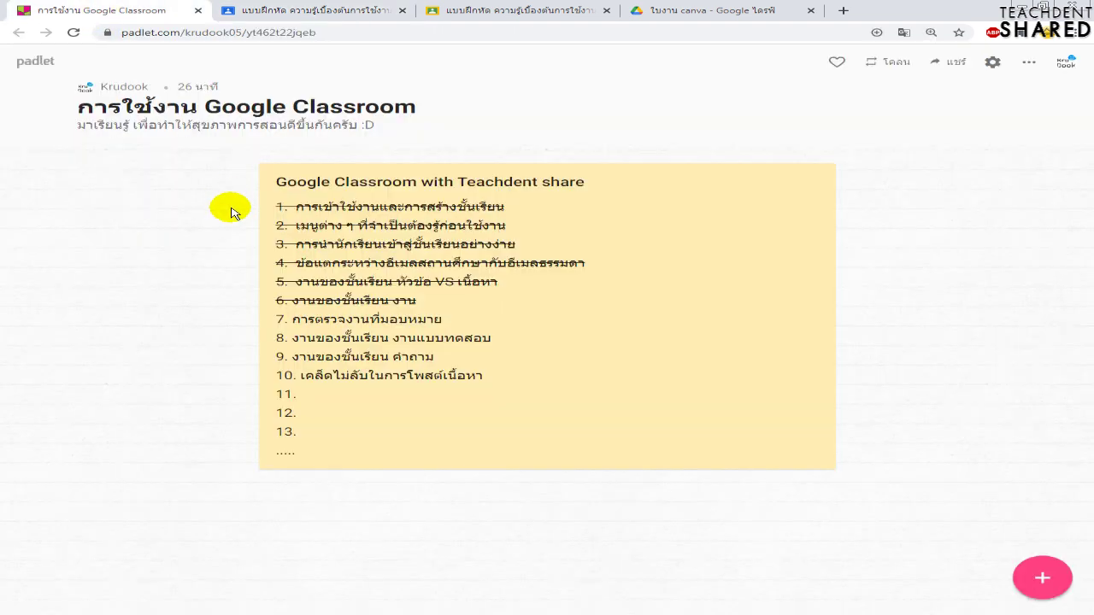
{"action": "left_click", "coordinate": [318, 318]}
{"action": "left_click_drag", "start_coordinate": [443, 318], "coordinate": [276, 318]}
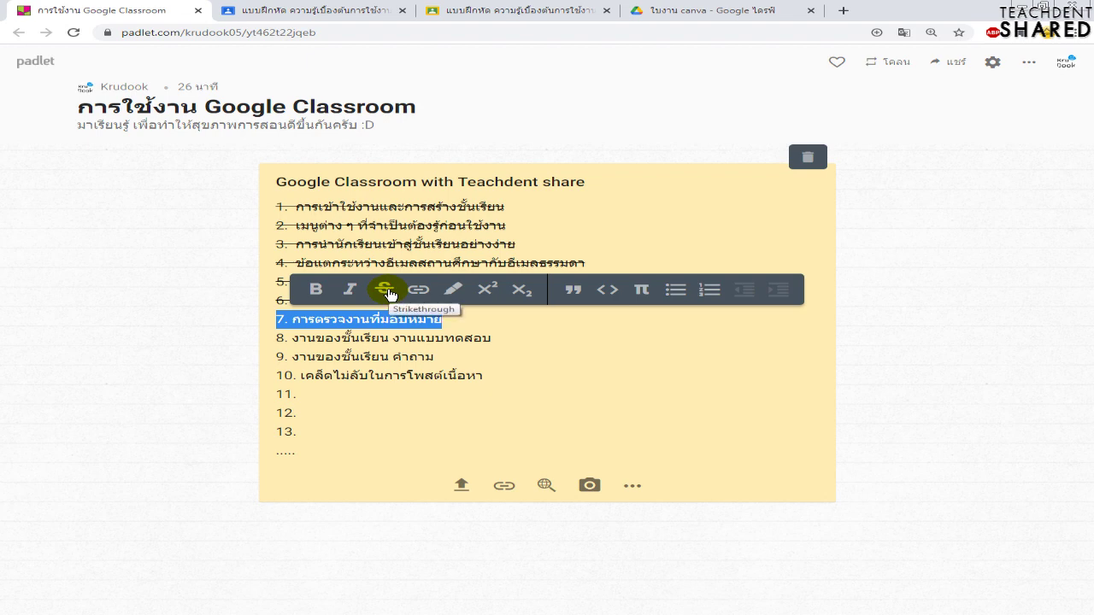
{"action": "left_click", "coordinate": [385, 291]}
{"action": "left_click", "coordinate": [152, 296]}
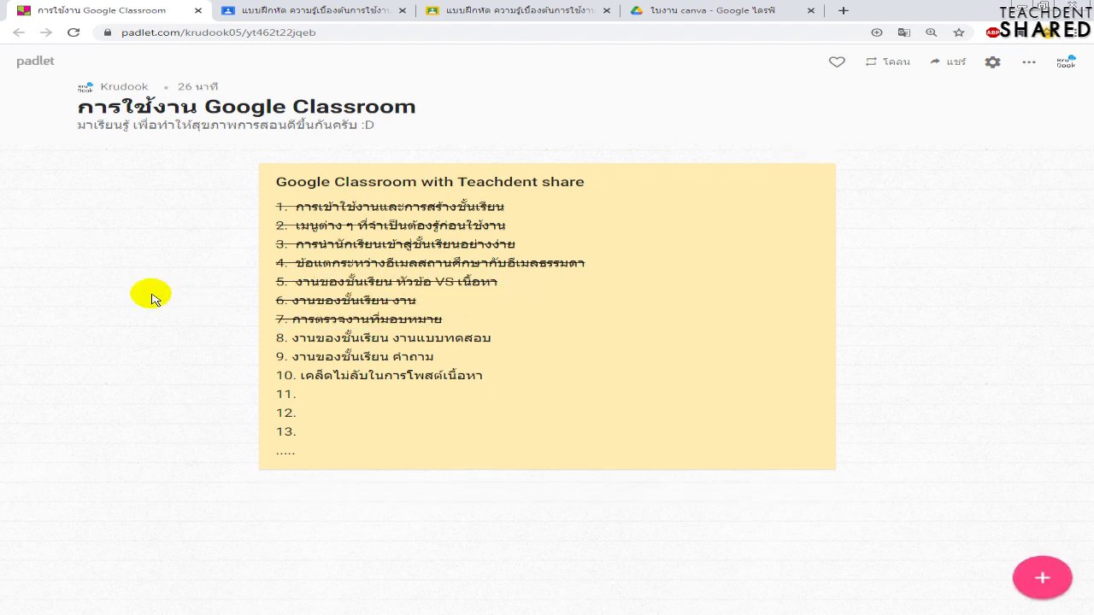